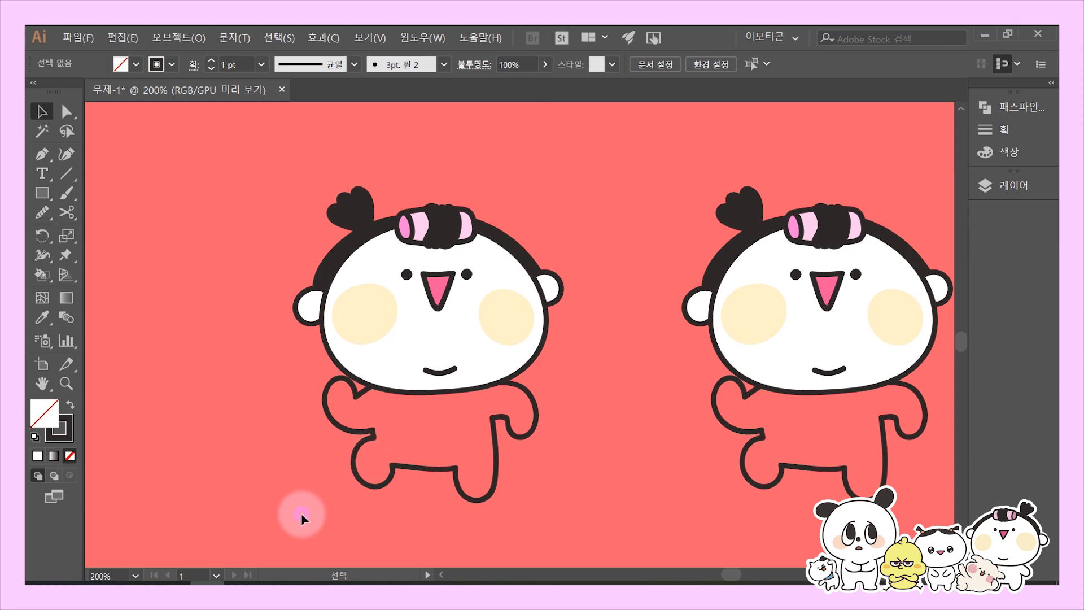
# - Fill the first character's body outline with white (FFFFFF)
pyautogui.click(536, 418)
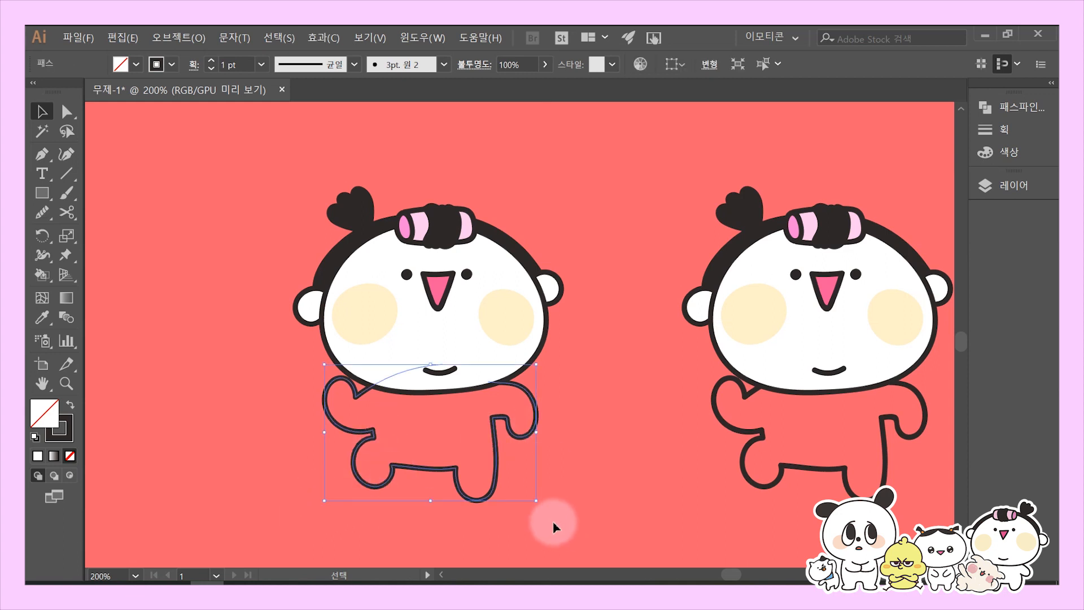
pyautogui.doubleClick(44, 417)
pyautogui.moveTo(173, 222); pyautogui.dragTo(84, 87)
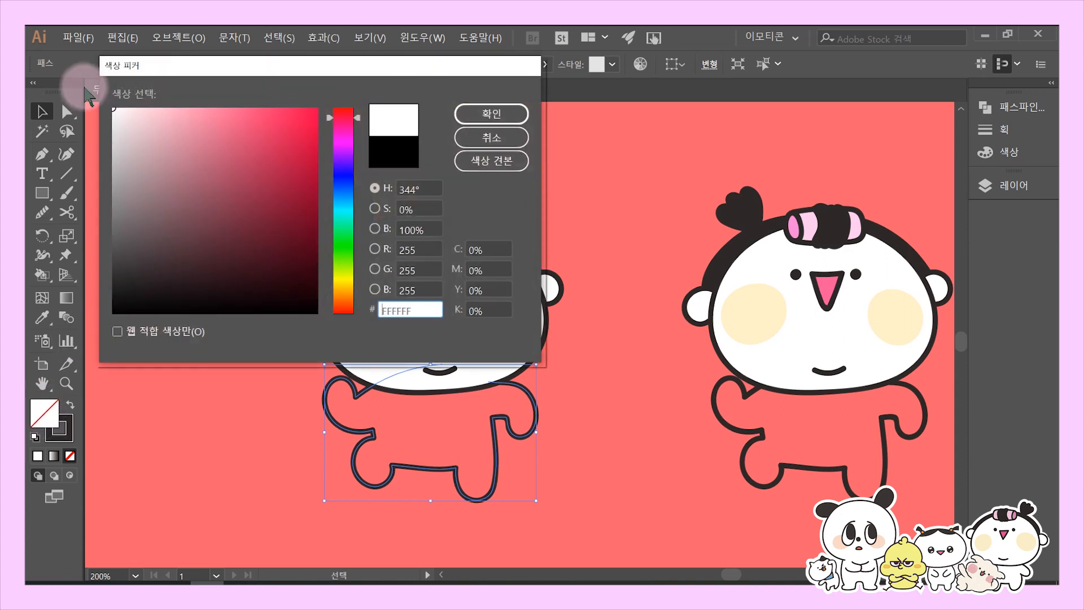
pyautogui.click(491, 114)
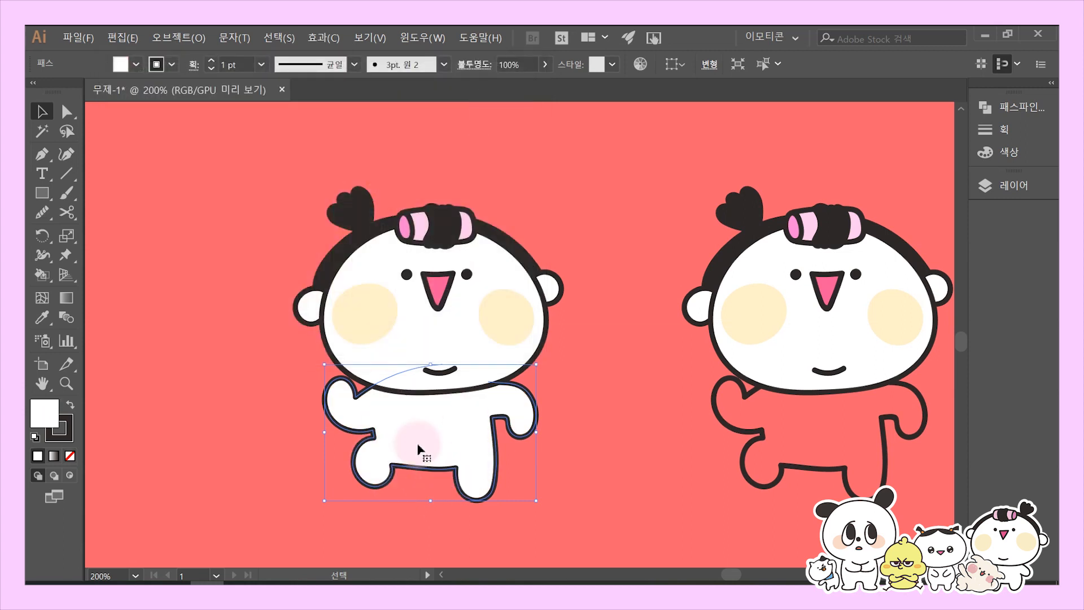
# - Move the white-filled body away from the head to show it as one path, and undo the move
pyautogui.hotkey('ctrl', '+')
pyautogui.hotkey('ctrl', '+')
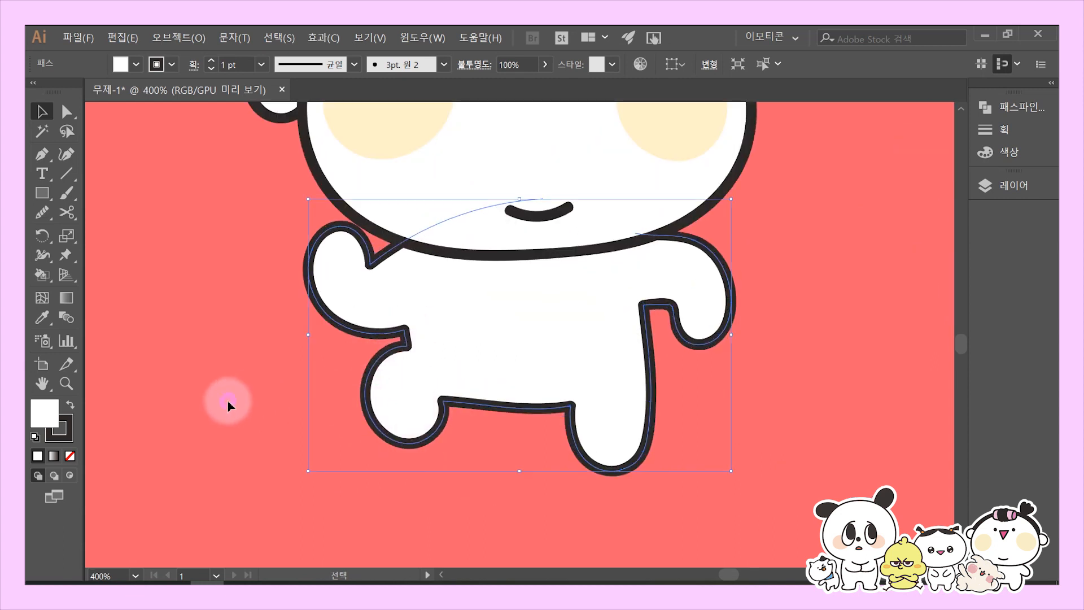
pyautogui.click(493, 500)
pyautogui.click(505, 335)
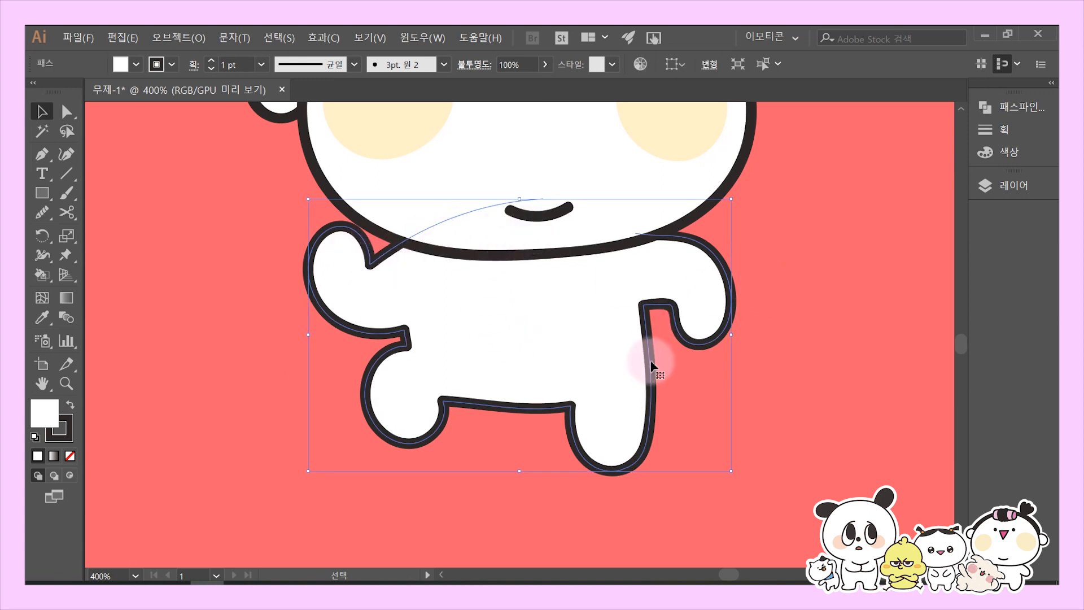
pyautogui.moveTo(651, 367); pyautogui.dragTo(306, 421)
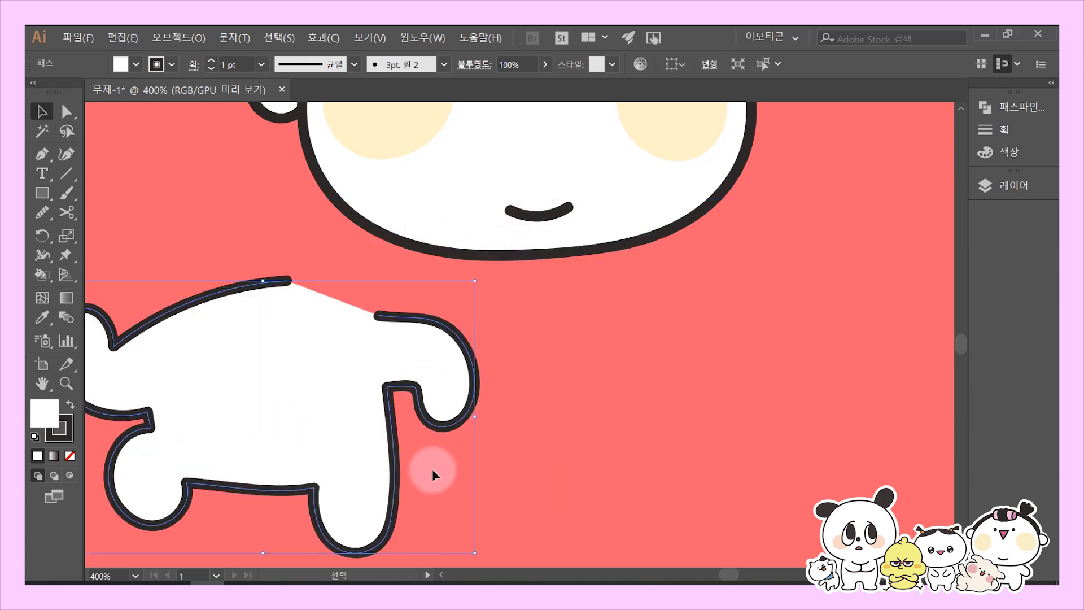
pyautogui.hotkey('ctrl', 'z')
# - Inspect the second character's unfilled body outline by selecting its arm and leg paths one after another
pyautogui.click(838, 394)
pyautogui.moveTo(851, 375); pyautogui.dragTo(221, 409)
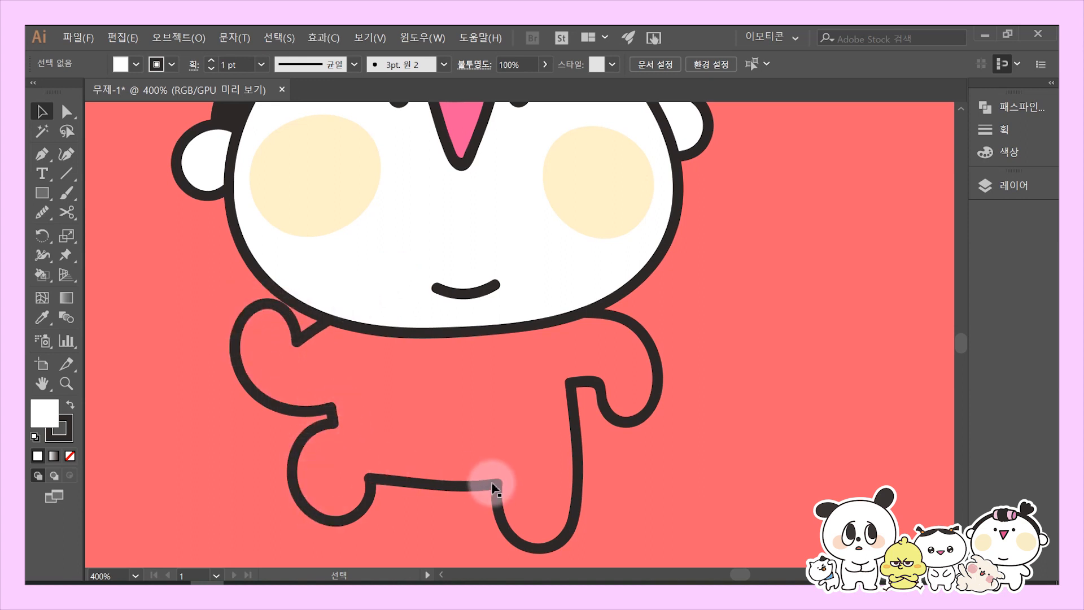
pyautogui.click(261, 392)
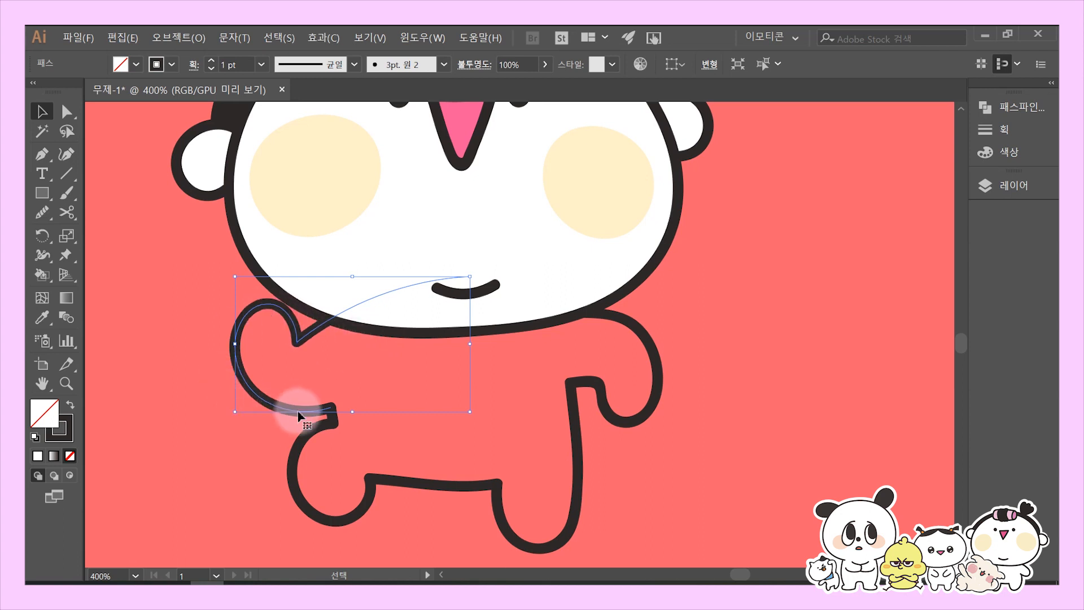
pyautogui.click(332, 421)
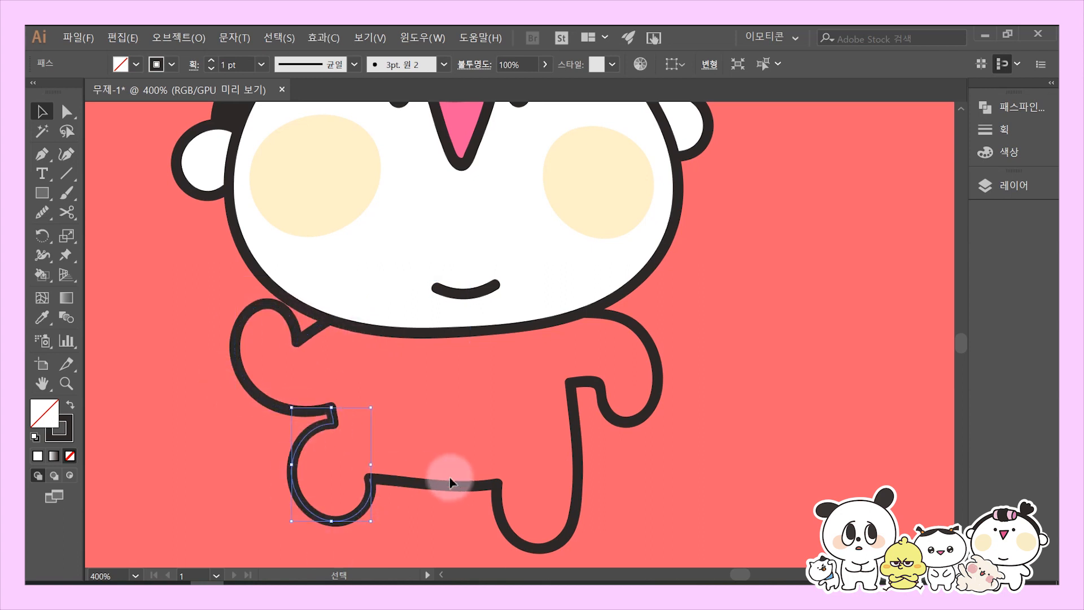
pyautogui.click(462, 494)
pyautogui.click(471, 485)
pyautogui.click(625, 424)
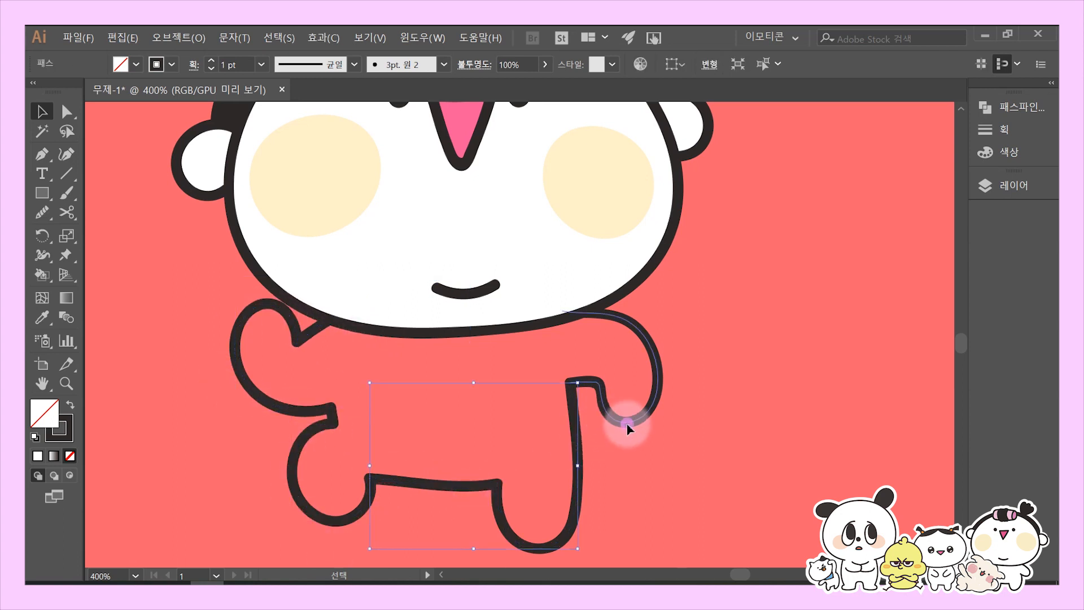
pyautogui.scroll(-1, 544, 409)
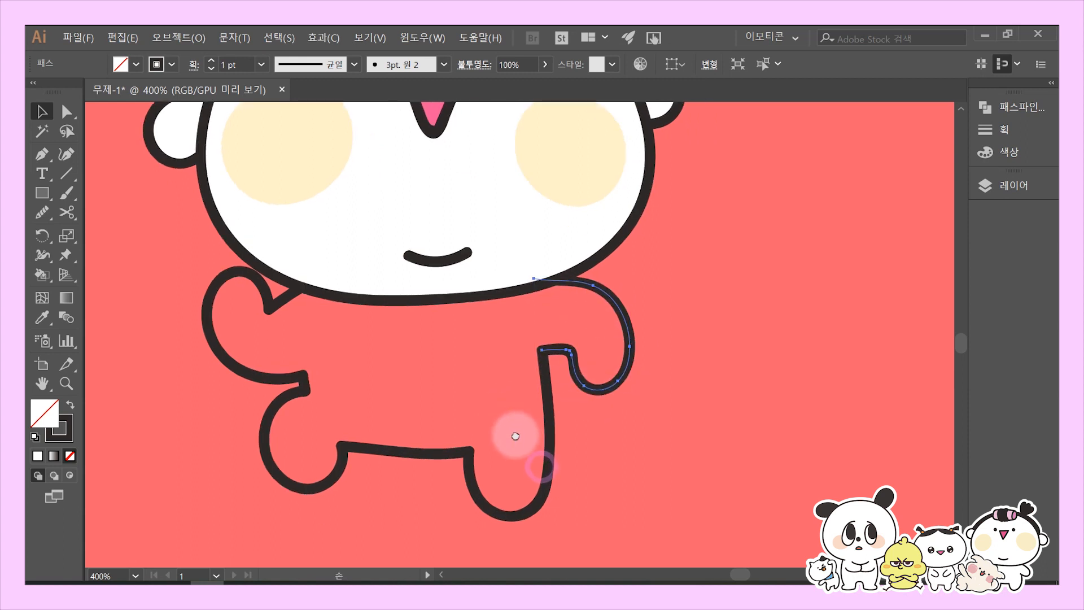
pyautogui.click(635, 482)
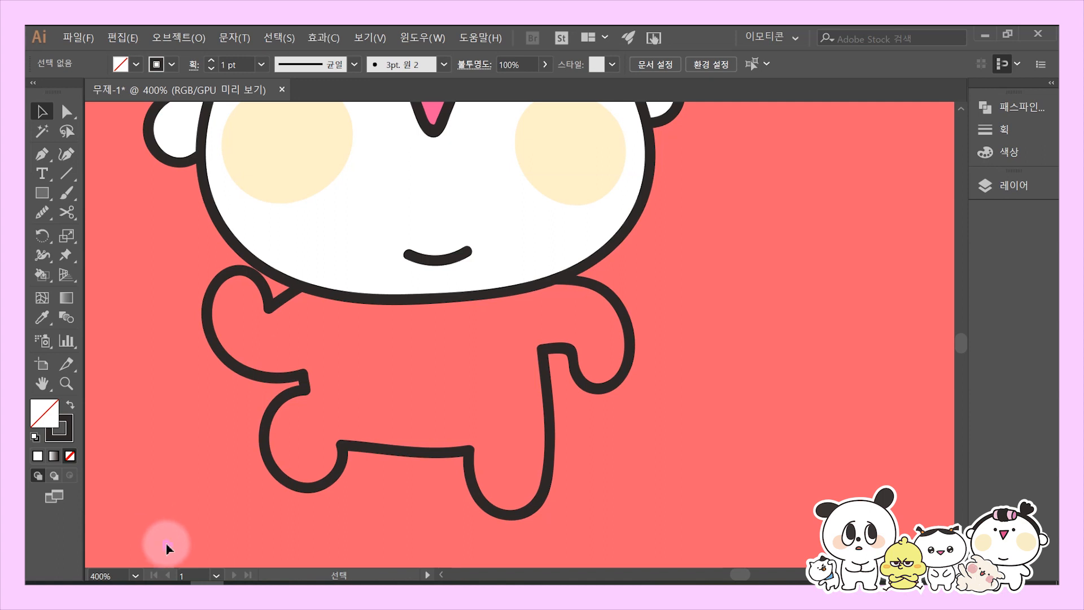
# - Select all the separate body paths of the second character and fill them with white (FFFFFF)
pyautogui.click(627, 351)
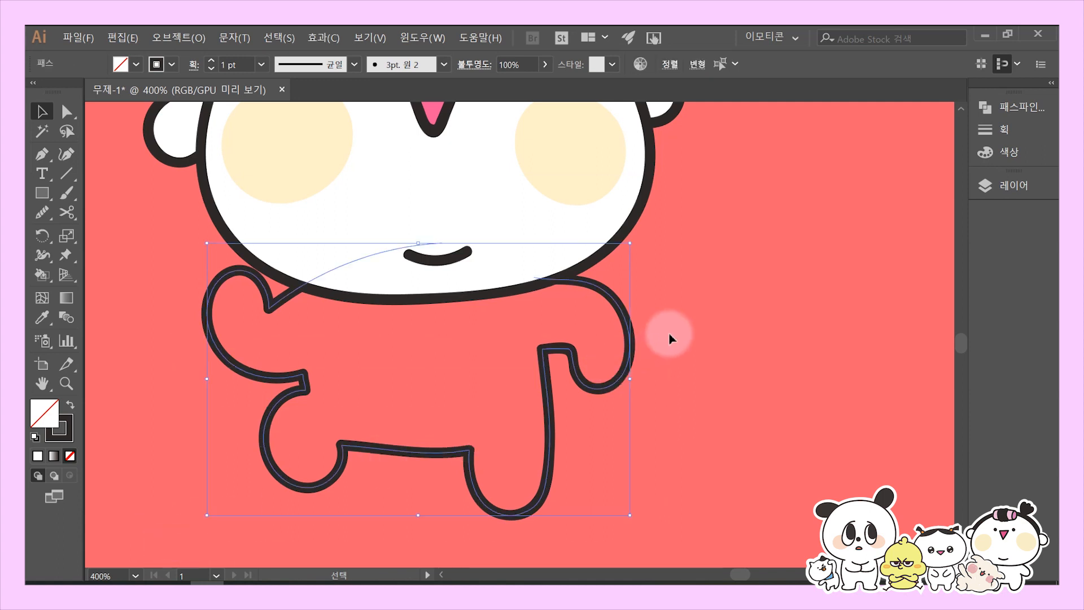
pyautogui.doubleClick(41, 412)
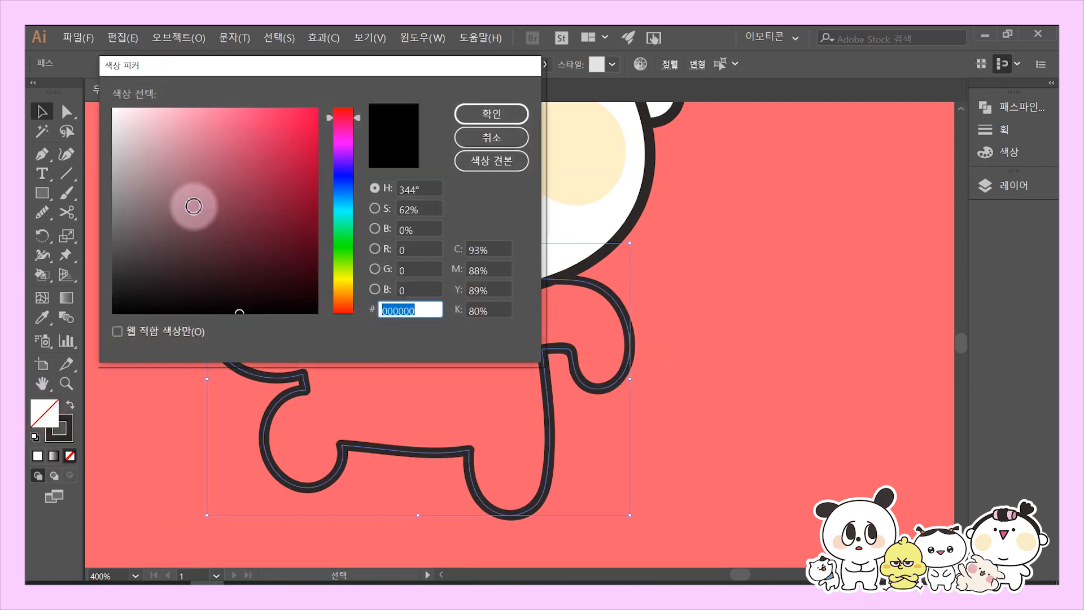
pyautogui.moveTo(193, 206); pyautogui.dragTo(115, 107)
pyautogui.click(464, 115)
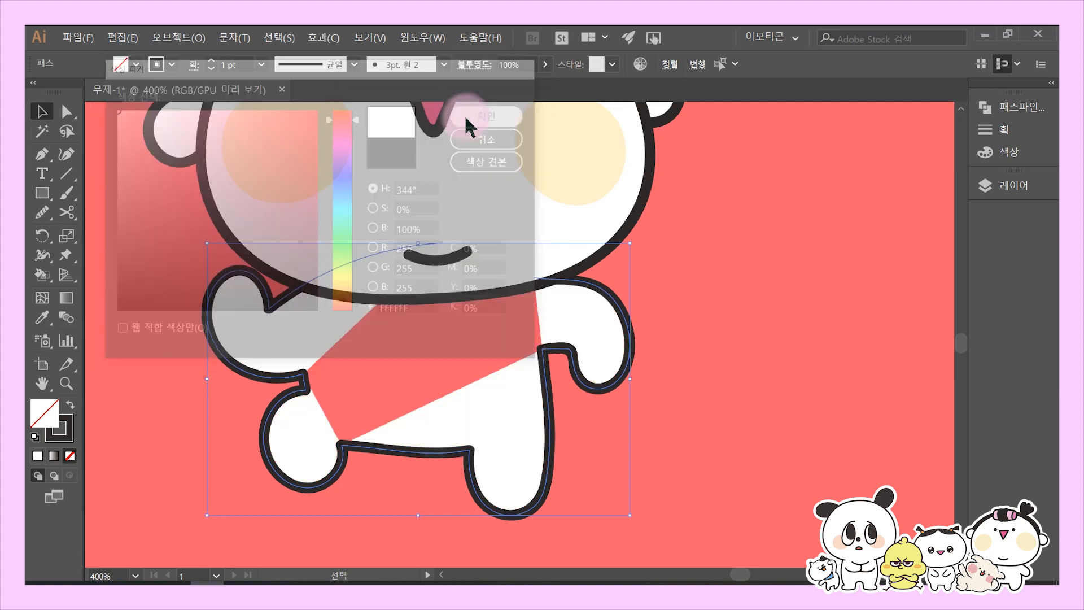
# - Move the second character's short leg piece away from the body and back, and examine the separately filled pieces
pyautogui.moveTo(306, 372); pyautogui.dragTo(243, 402)
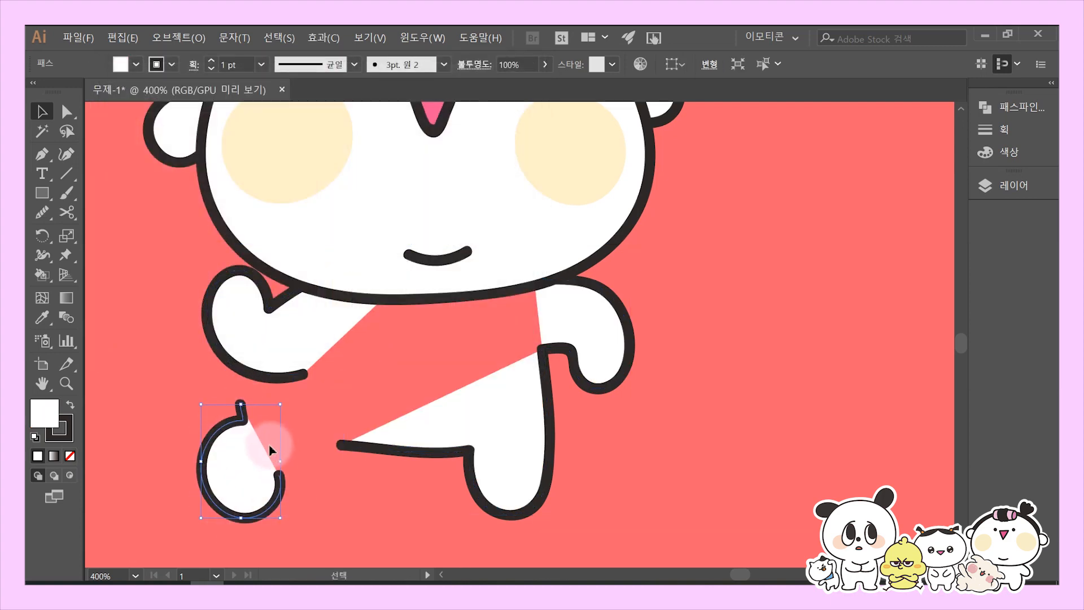
pyautogui.moveTo(268, 444); pyautogui.dragTo(330, 411)
pyautogui.click(421, 361)
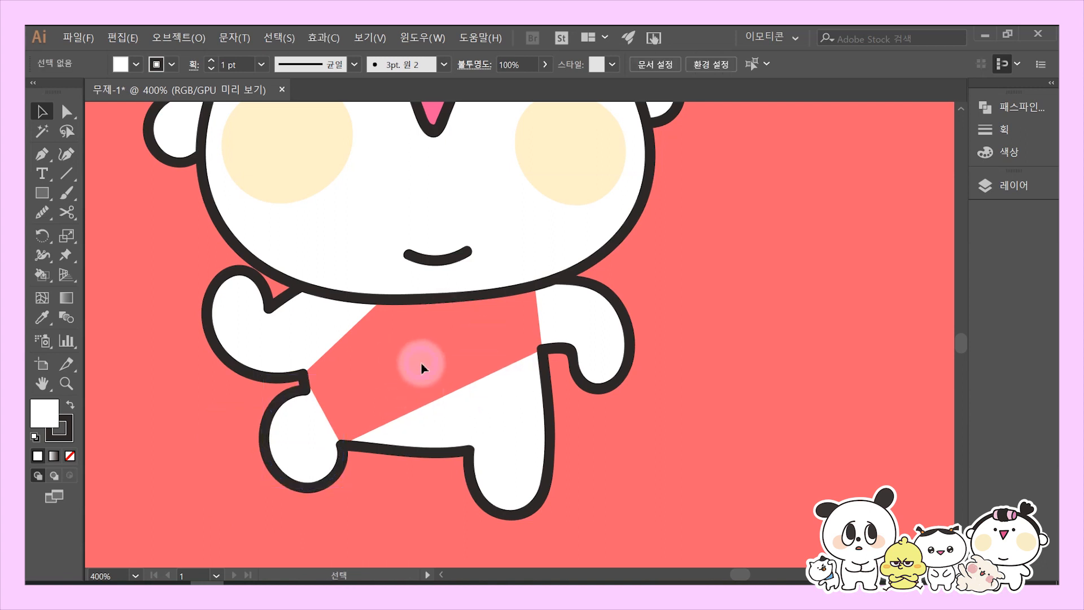
pyautogui.moveTo(609, 402); pyautogui.dragTo(657, 407)
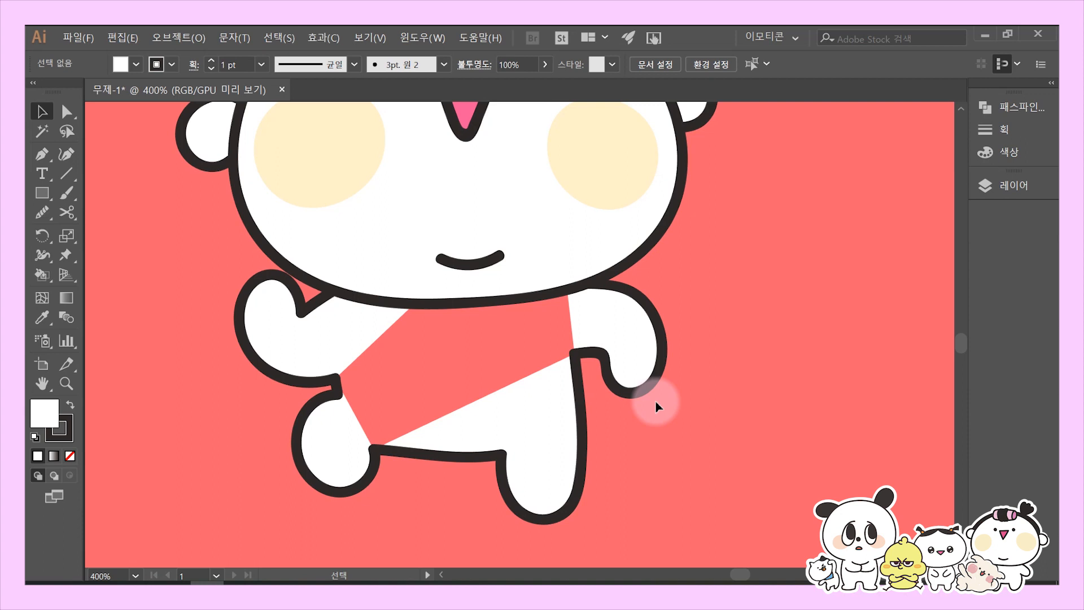
pyautogui.click(577, 426)
pyautogui.click(339, 452)
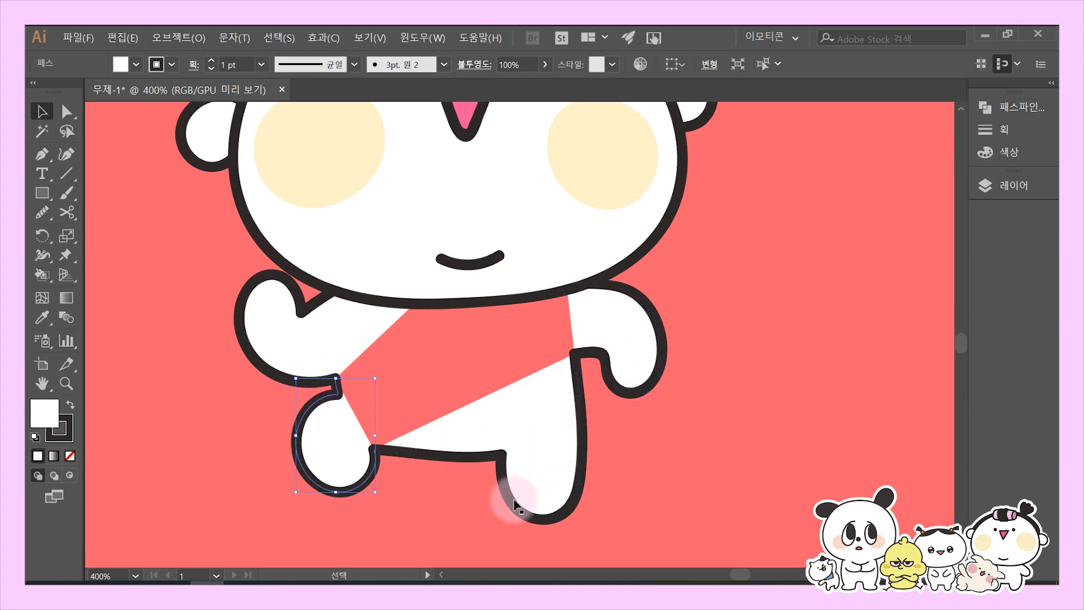
# - Paint two separate, roughly vertical strokes with the Paintbrush in the empty area beside the second character
pyautogui.press('b')
pyautogui.moveTo(680, 353); pyautogui.dragTo(370, 354)
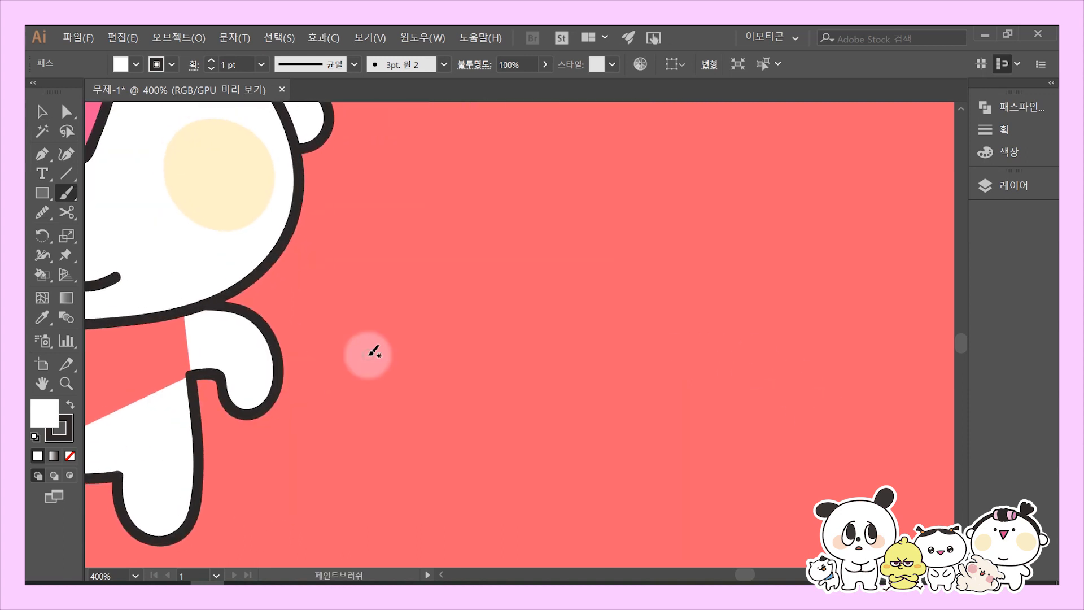
pyautogui.moveTo(476, 192); pyautogui.dragTo(427, 388)
pyautogui.moveTo(589, 193); pyautogui.dragTo(617, 468)
pyautogui.click(42, 111)
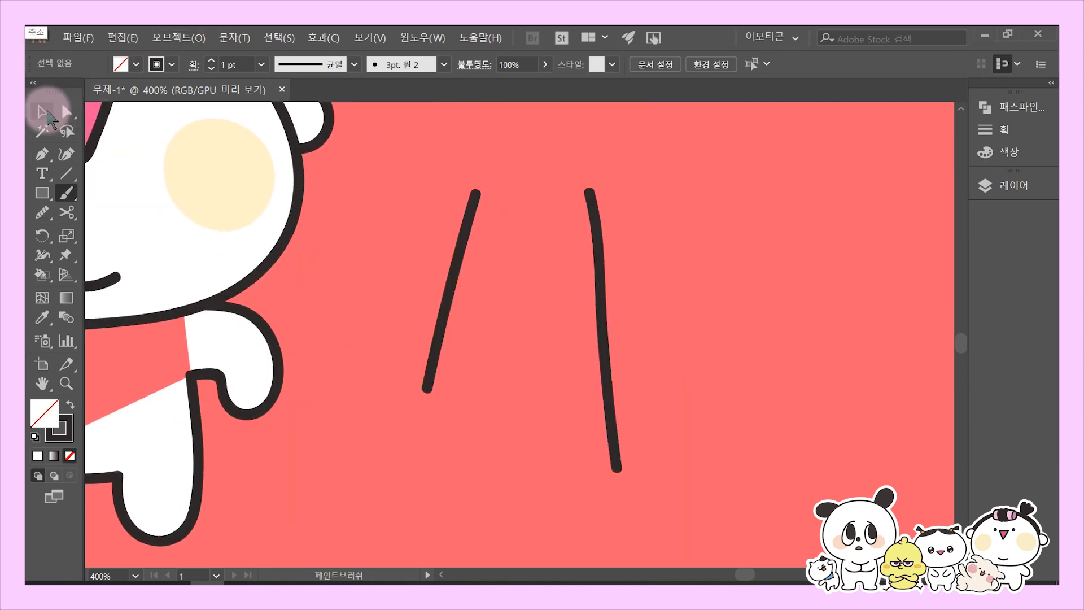
pyautogui.click(486, 289)
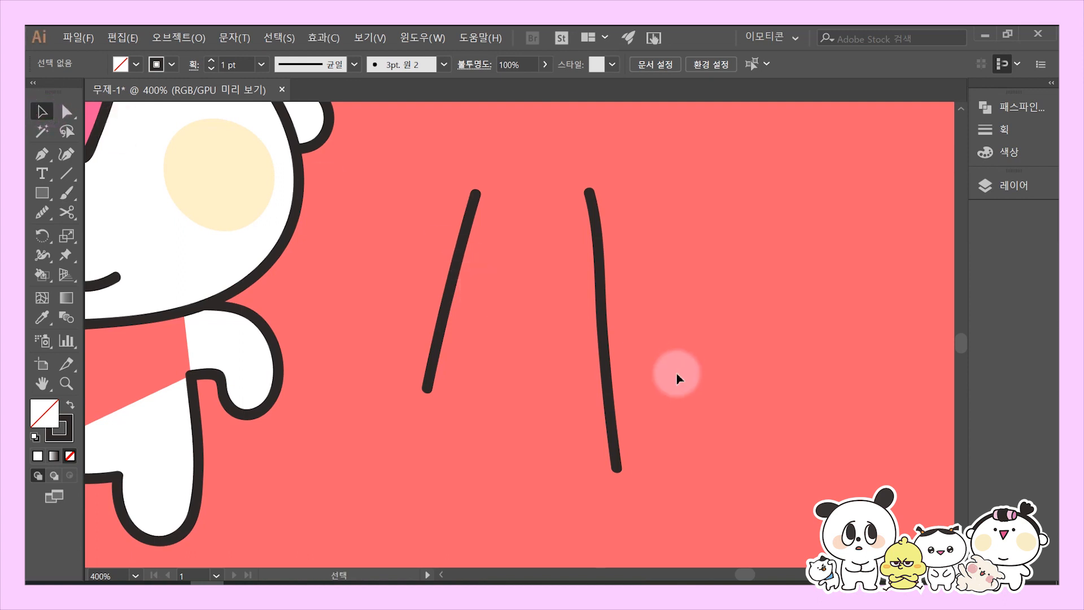
# - Join the two strokes at both ends into a closed shape, and undo both joins
pyautogui.moveTo(383, 197); pyautogui.dragTo(405, 203)
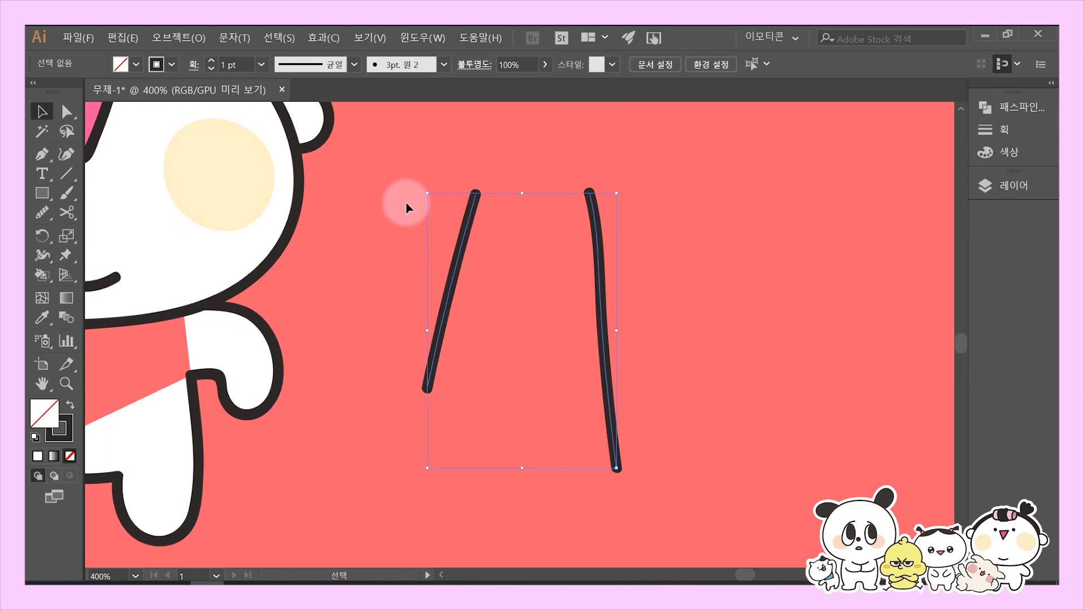
pyautogui.hotkey('ctrl', 'j')
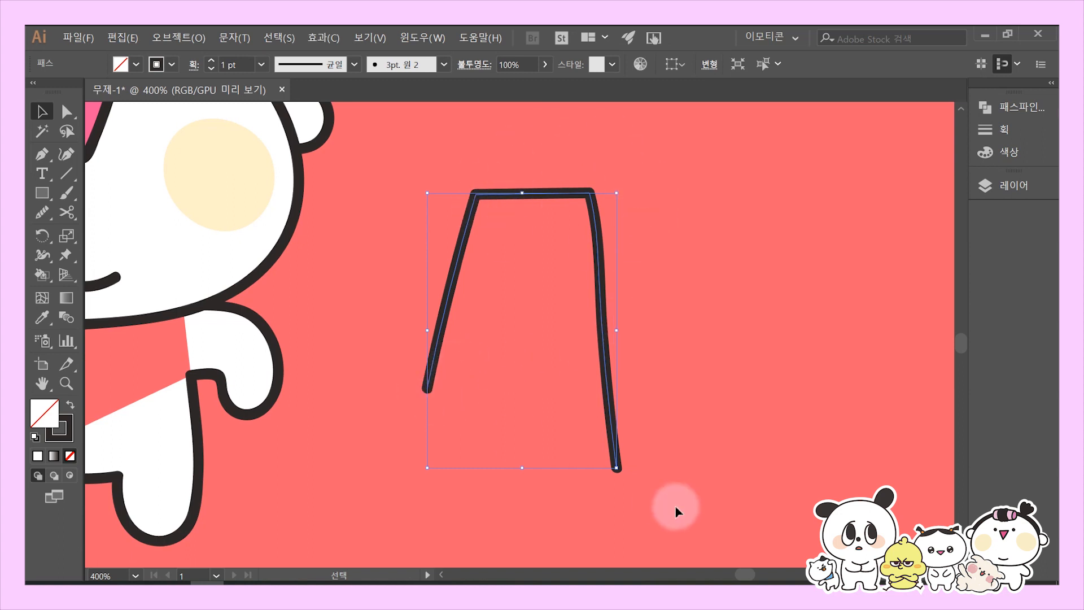
pyautogui.hotkey('ctrl', 'j')
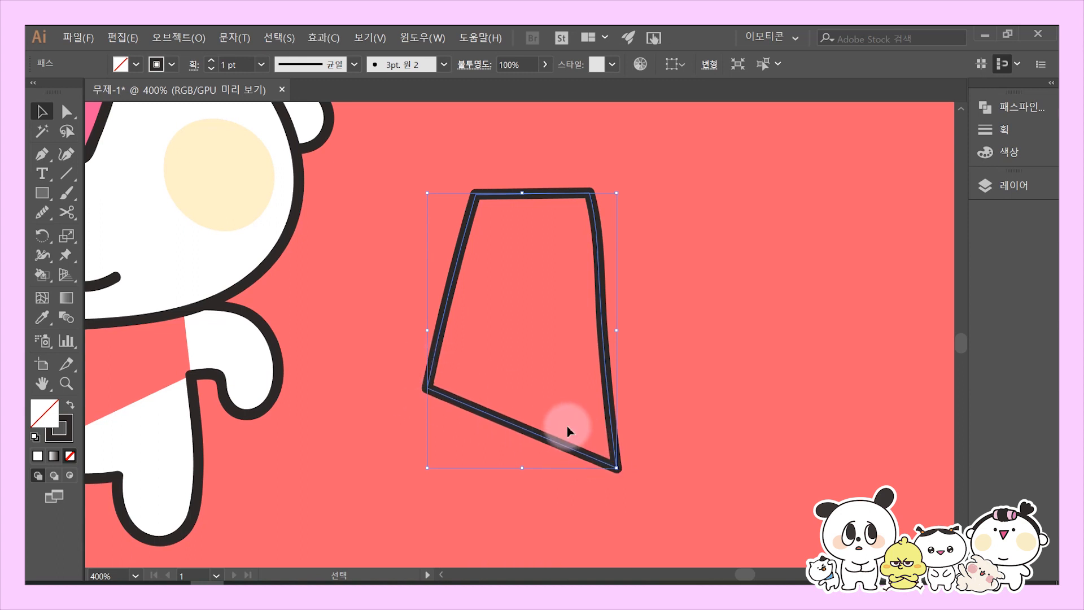
pyautogui.click(561, 386)
pyautogui.moveTo(655, 476); pyautogui.dragTo(483, 317)
pyautogui.hotkey('ctrl', 'z')
pyautogui.hotkey('ctrl', 'z')
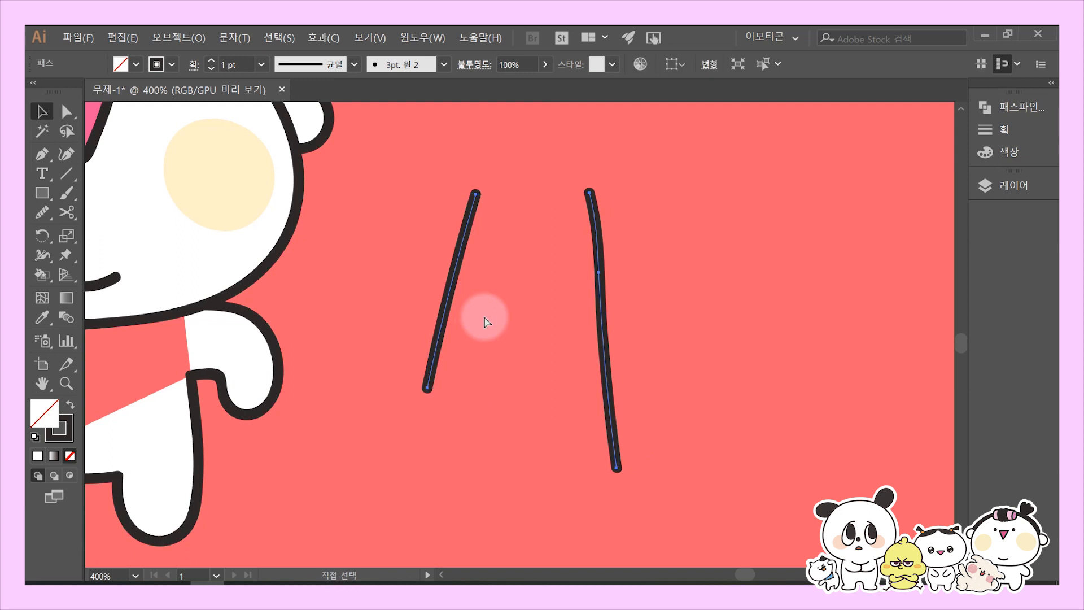
# - Join the two whole strokes once across their upper ends, and undo the join
pyautogui.click(537, 192)
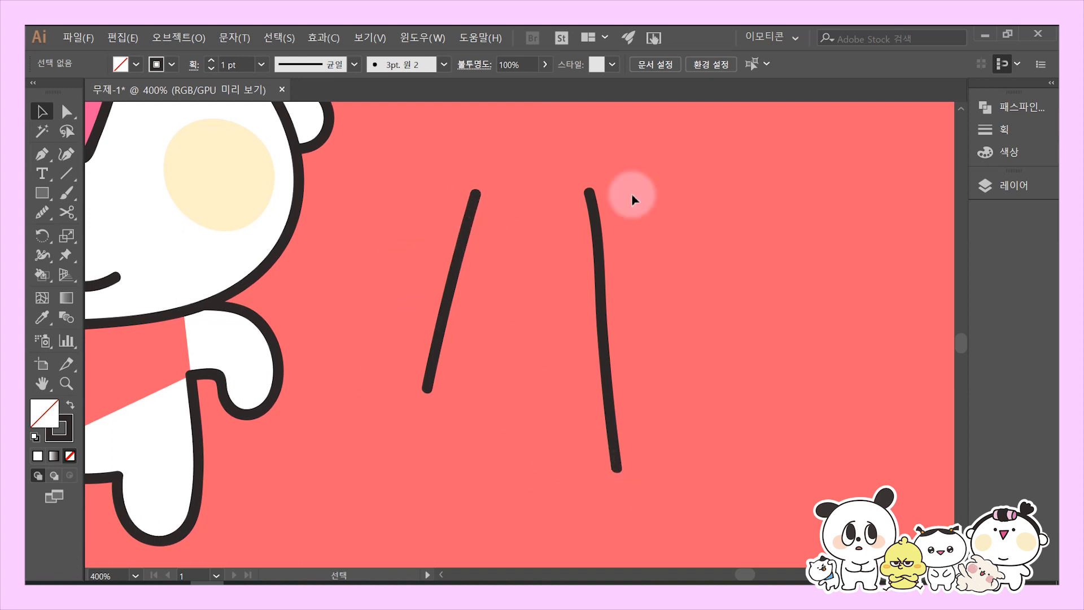
pyautogui.moveTo(439, 218); pyautogui.dragTo(691, 317)
pyautogui.hotkey('ctrl', 'j')
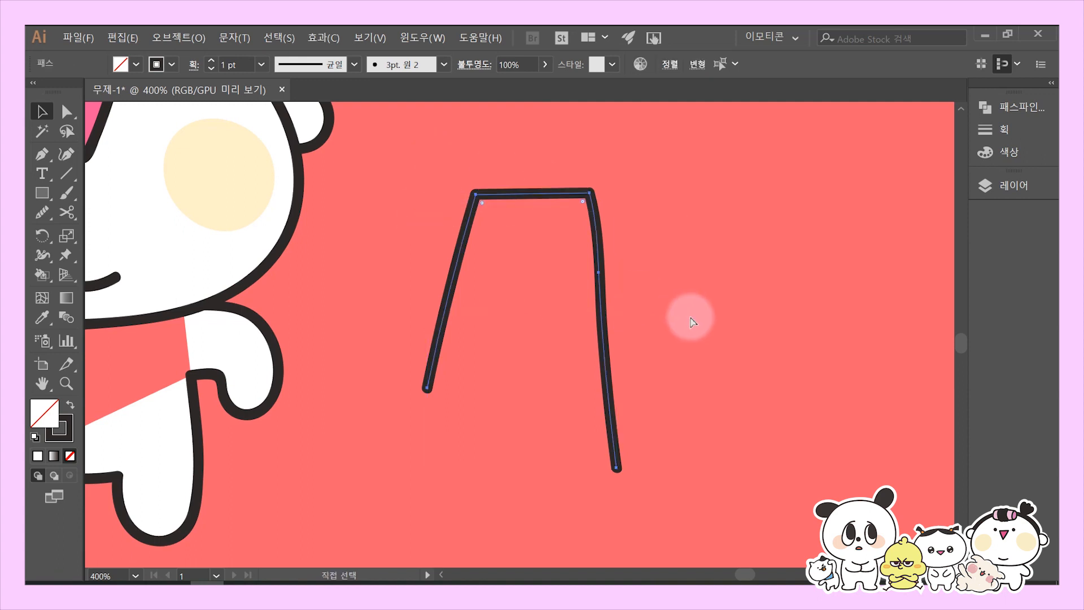
pyautogui.hotkey('ctrl', 'z')
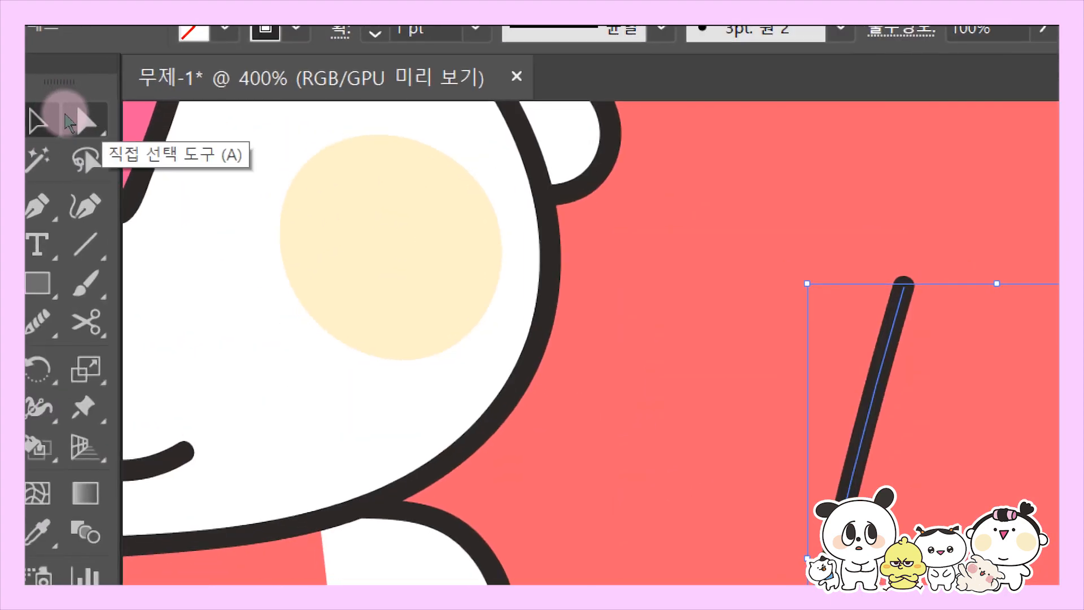
# - Select only the lower end anchor points of the two strokes with Direct Selection and join them
pyautogui.click(68, 121)
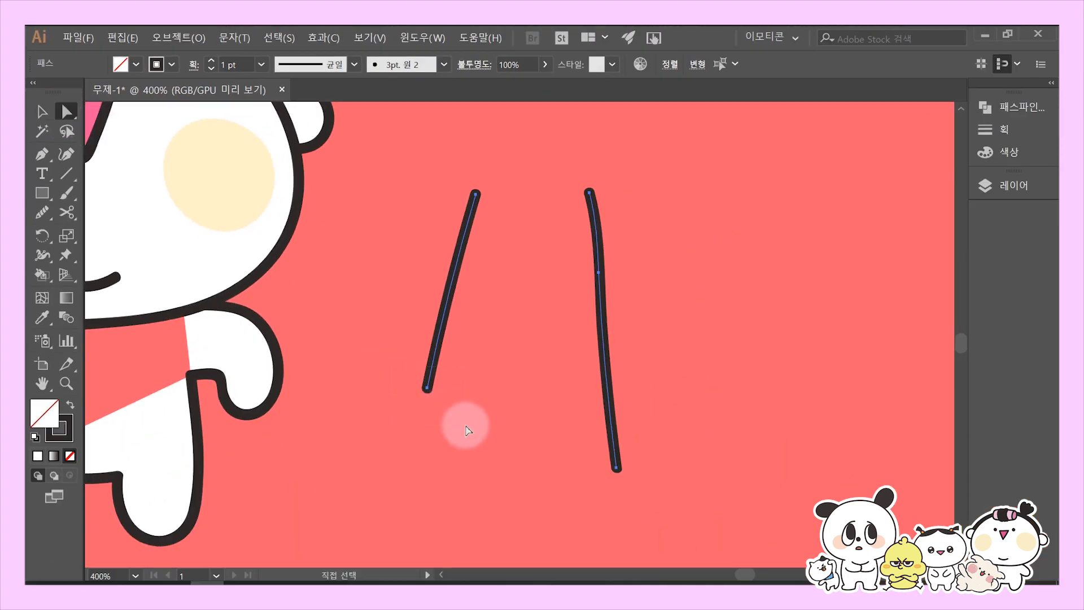
pyautogui.moveTo(465, 426); pyautogui.dragTo(467, 428)
pyautogui.moveTo(541, 415); pyautogui.dragTo(663, 502)
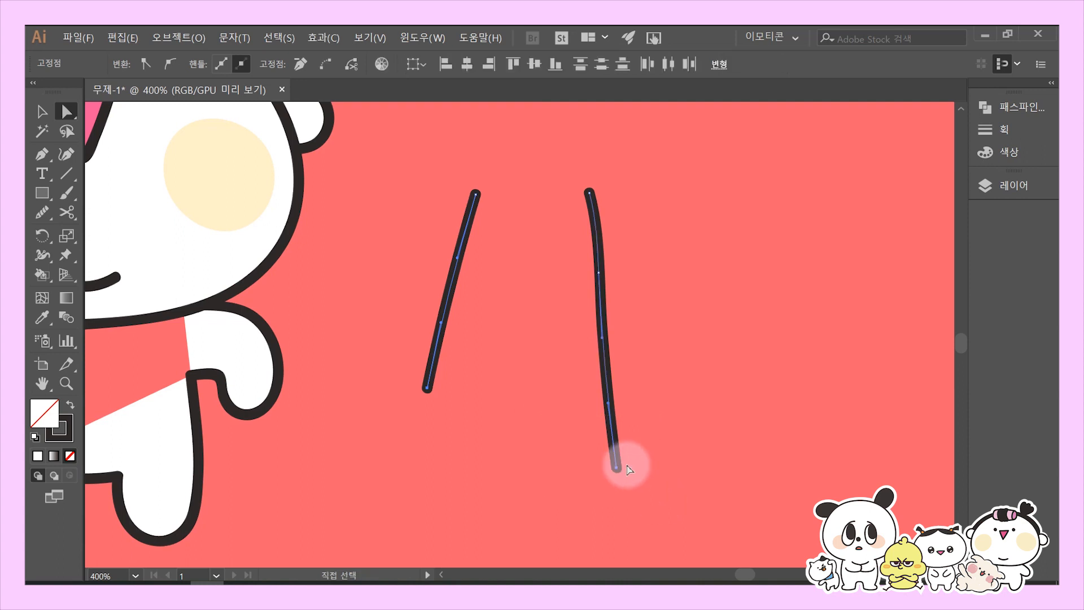
pyautogui.hotkey('ctrl', 'j')
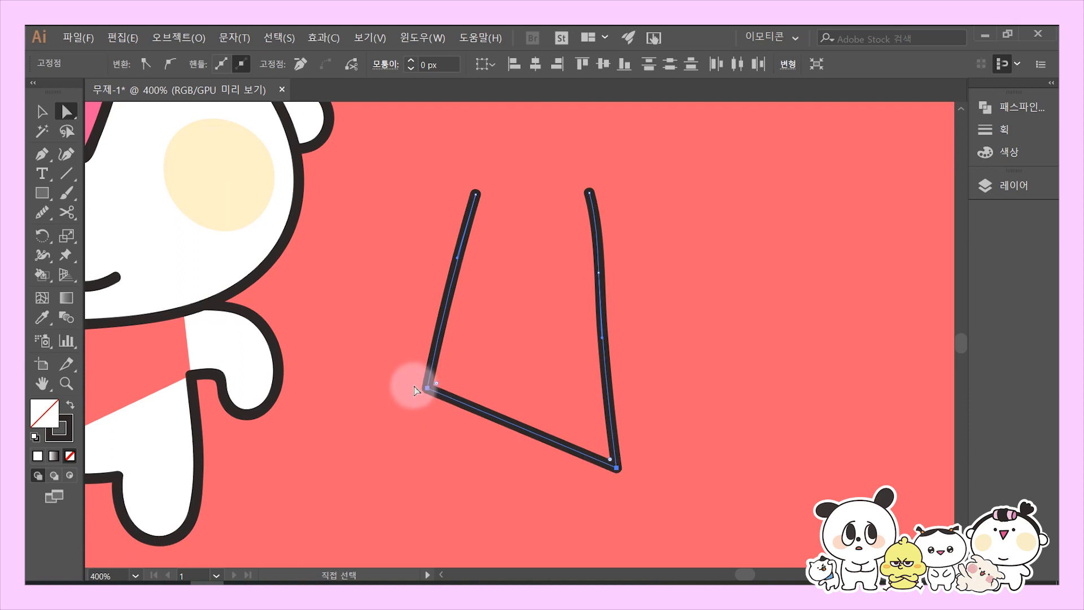
pyautogui.click(511, 500)
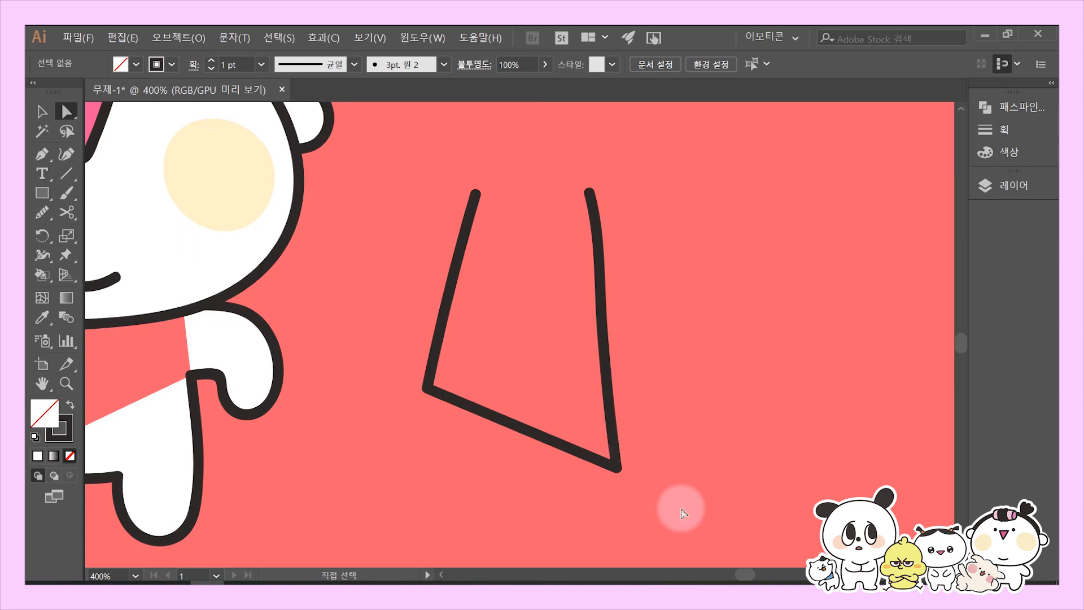
# - Select all the separate body paths of the second standing character and join them into one path
pyautogui.moveTo(452, 443); pyautogui.dragTo(786, 444)
pyautogui.moveTo(660, 455); pyautogui.dragTo(712, 435)
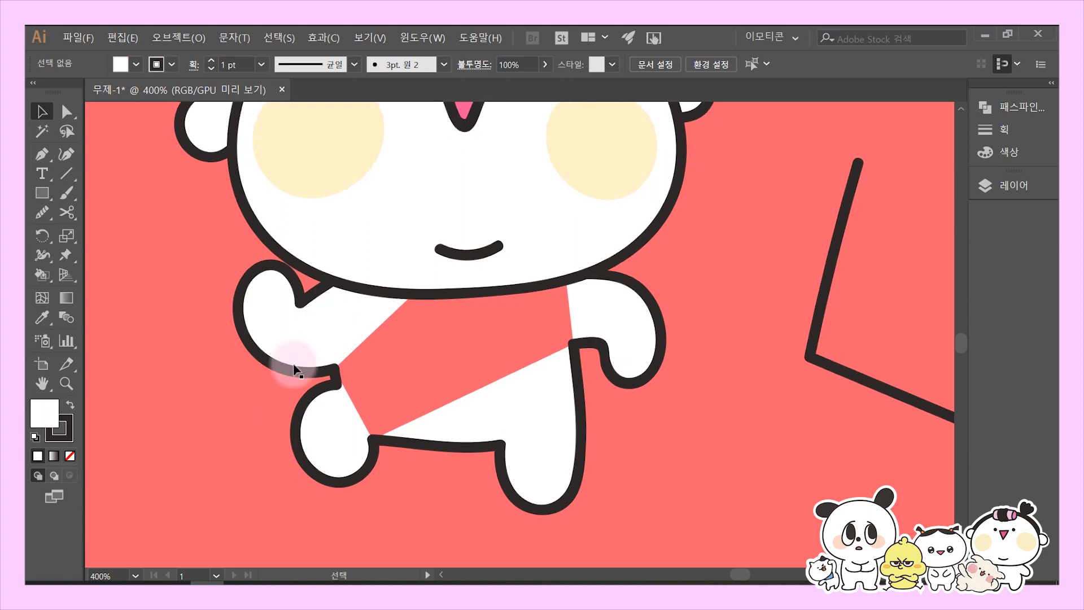
pyautogui.click(590, 323)
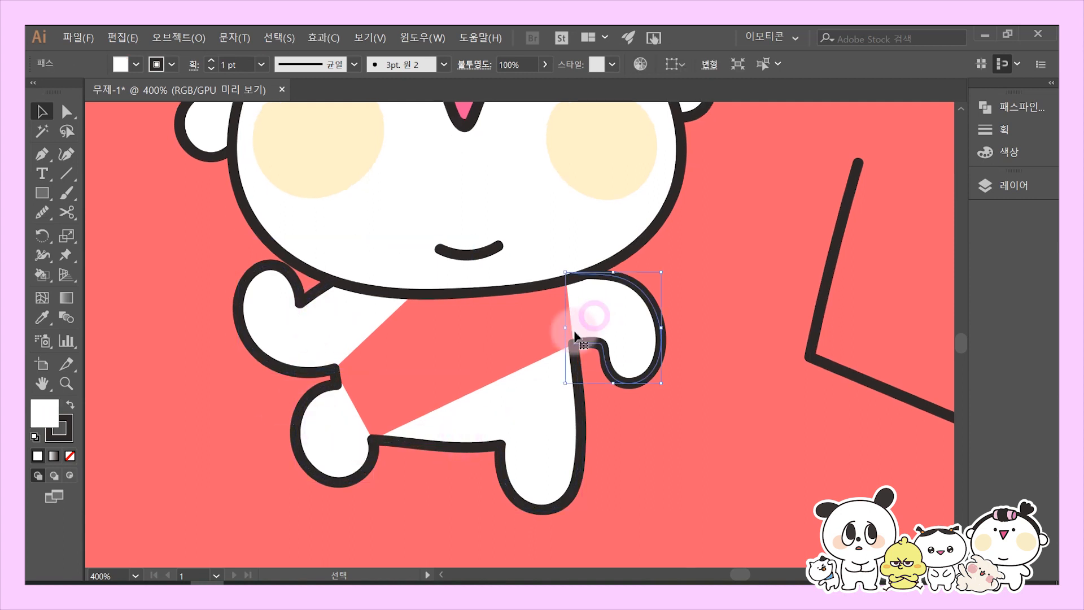
pyautogui.click(310, 324)
pyautogui.click(198, 345)
pyautogui.moveTo(198, 310); pyautogui.dragTo(696, 547)
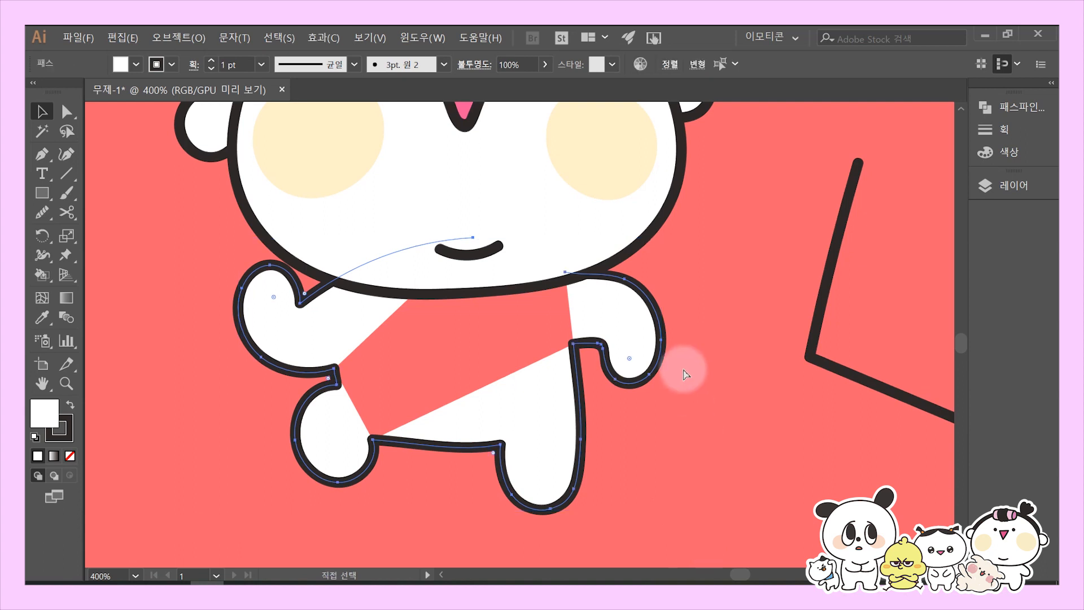
pyautogui.hotkey('ctrl', 'j')
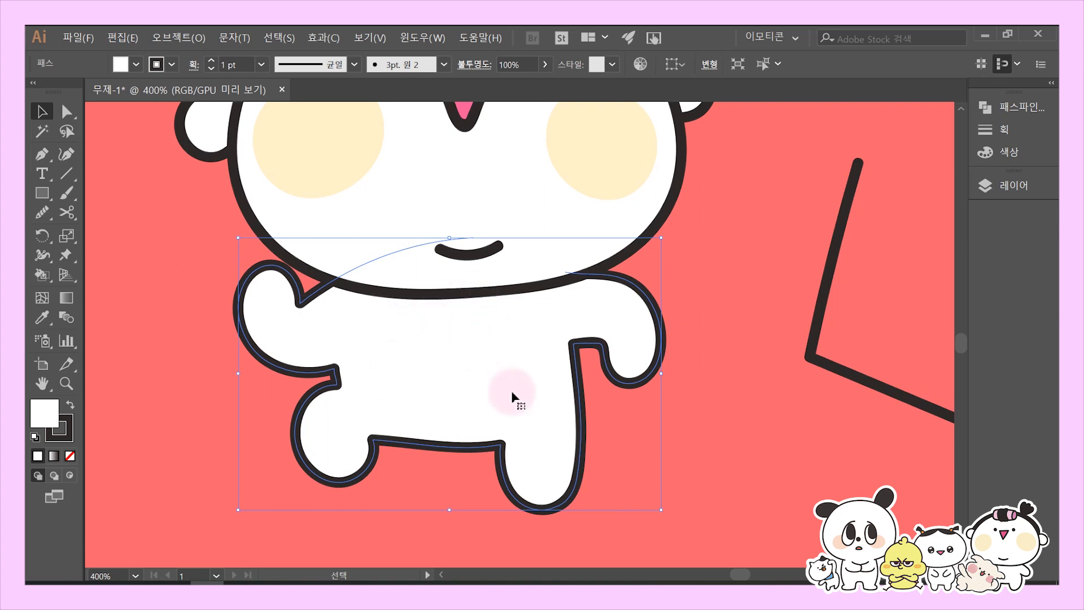
# - Examine the joined body by selecting it as a whole and by its anchor points, and deselect it
pyautogui.click(210, 452)
pyautogui.click(470, 389)
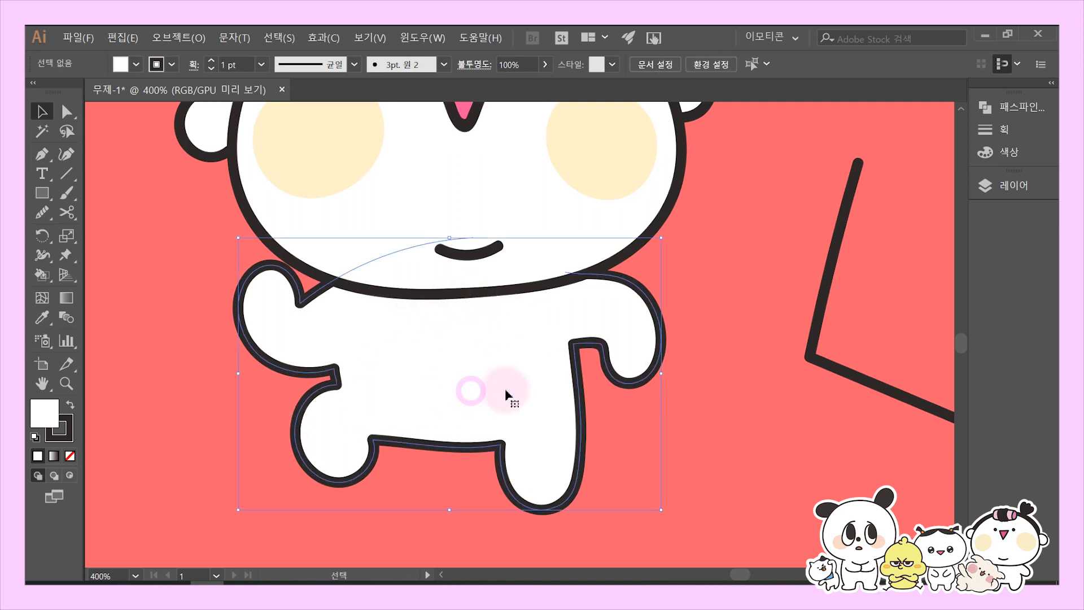
pyautogui.click(706, 453)
pyautogui.click(407, 359)
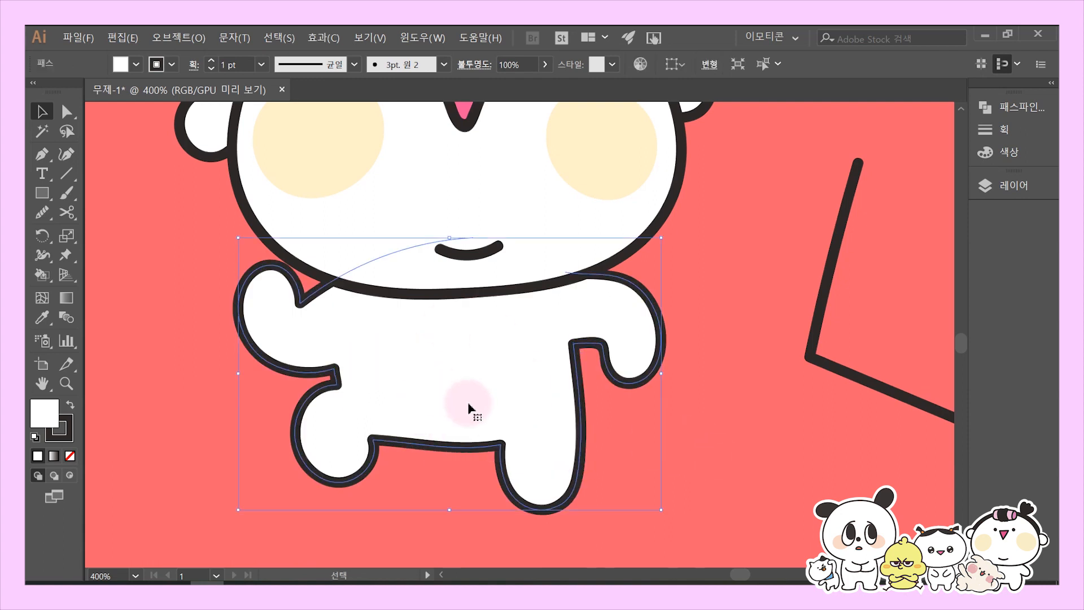
pyautogui.press('a')
pyautogui.click(537, 455)
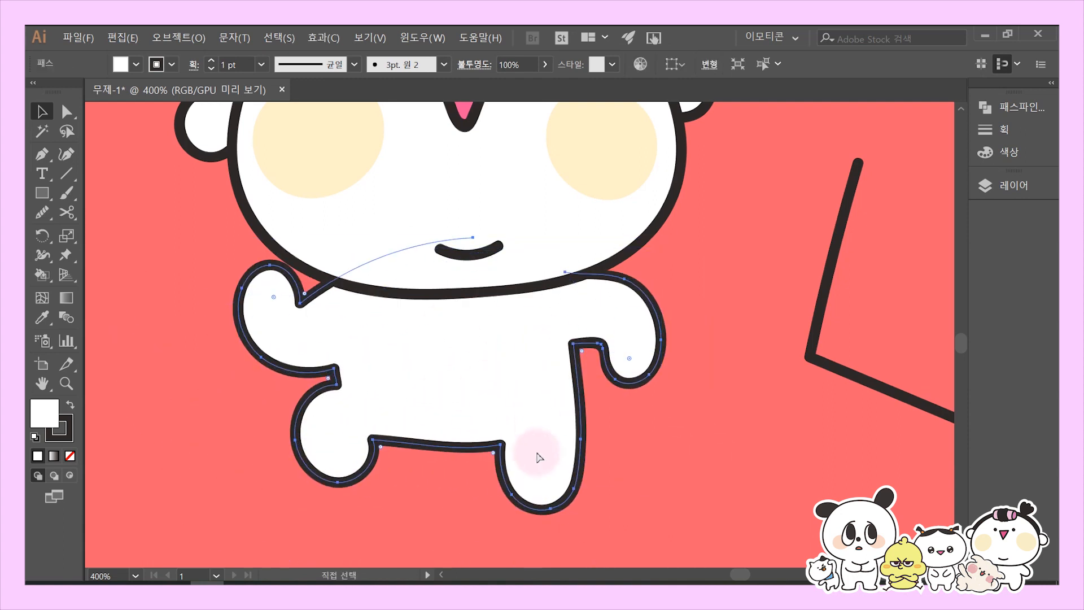
pyautogui.click(242, 428)
# - Delete the joined practice strokes beside the second standing character
pyautogui.hotkey('ctrl', '-')
pyautogui.hotkey('ctrl', '-')
pyautogui.hotkey('ctrl', '-')
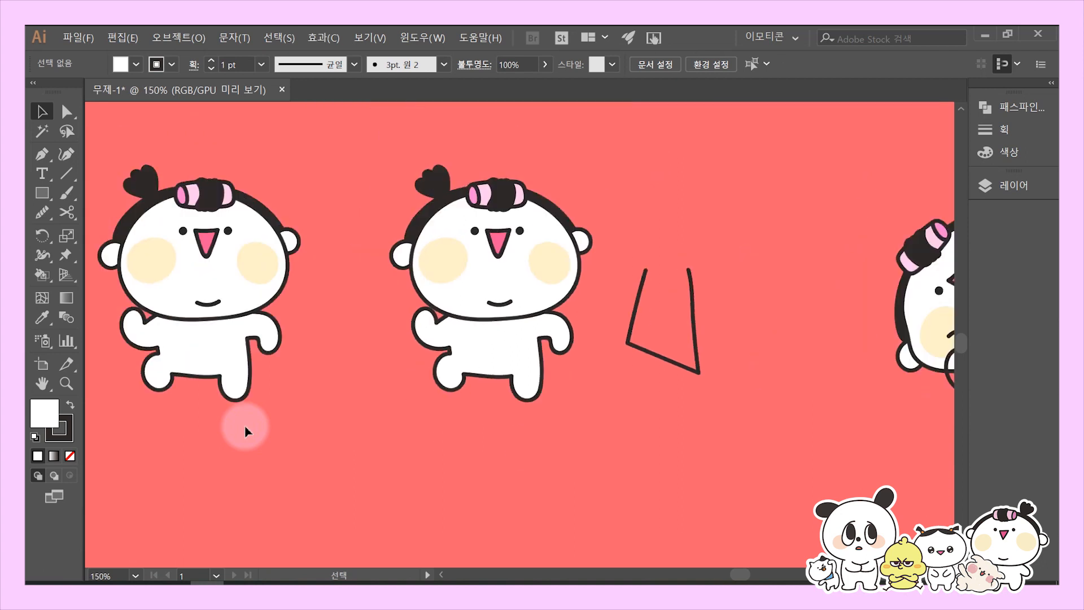
pyautogui.click(684, 293)
pyautogui.press('Delete')
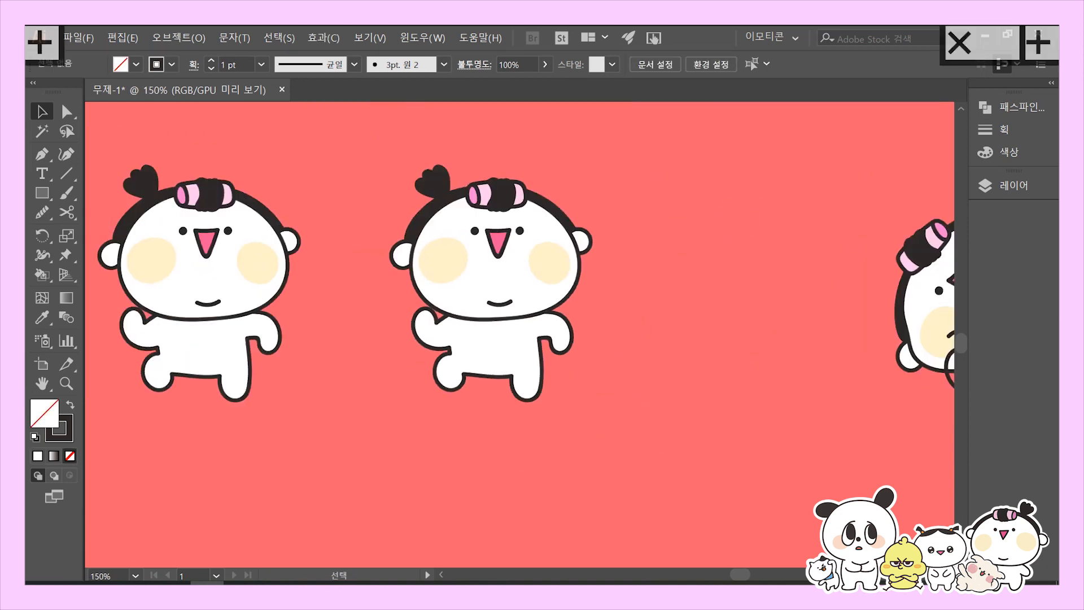
pyautogui.click(443, 333)
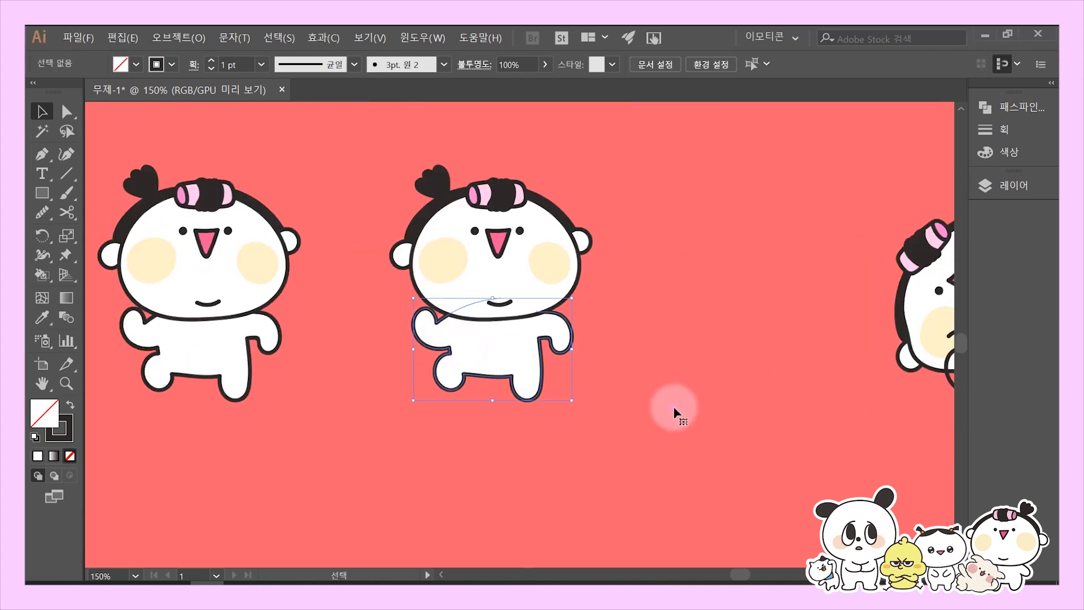
pyautogui.click(678, 413)
# - Try to join all the open body paths of the first lying character at once
pyautogui.moveTo(762, 348); pyautogui.dragTo(302, 366)
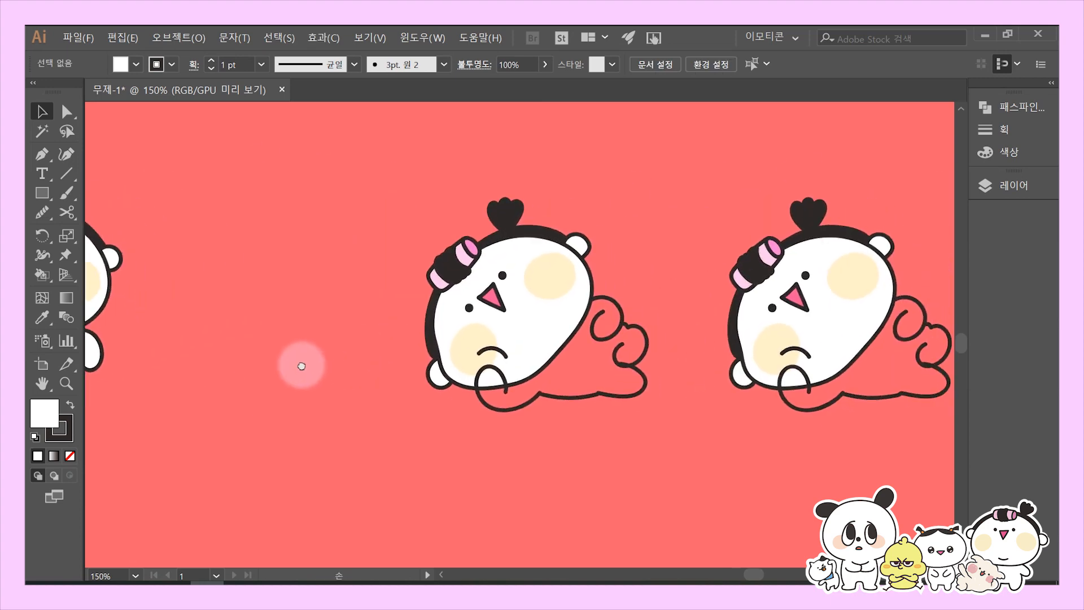
pyautogui.scroll(1, 595, 314)
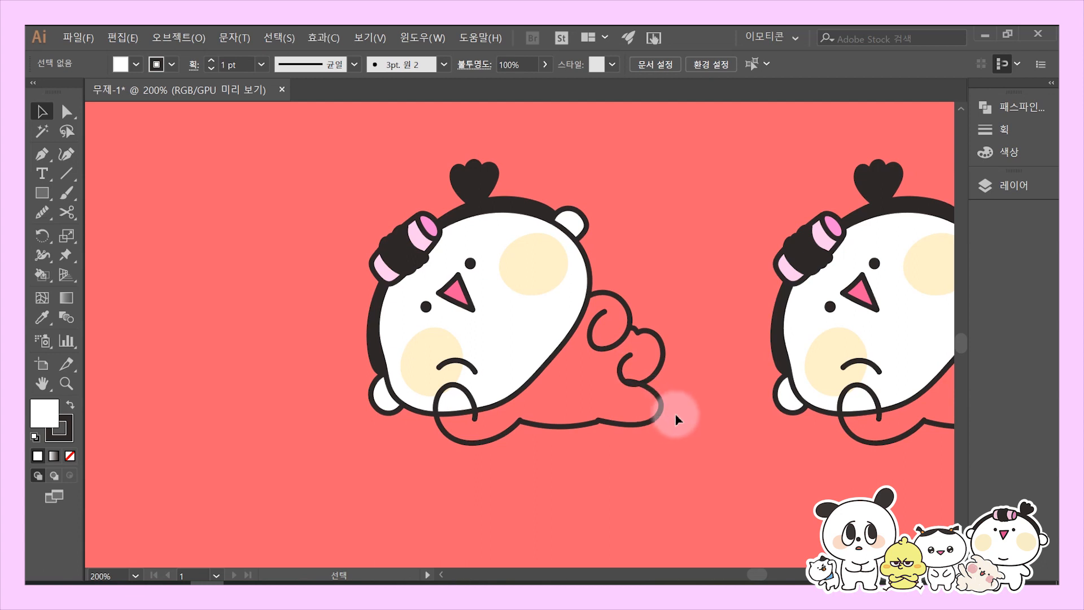
pyautogui.moveTo(663, 422); pyautogui.dragTo(625, 388)
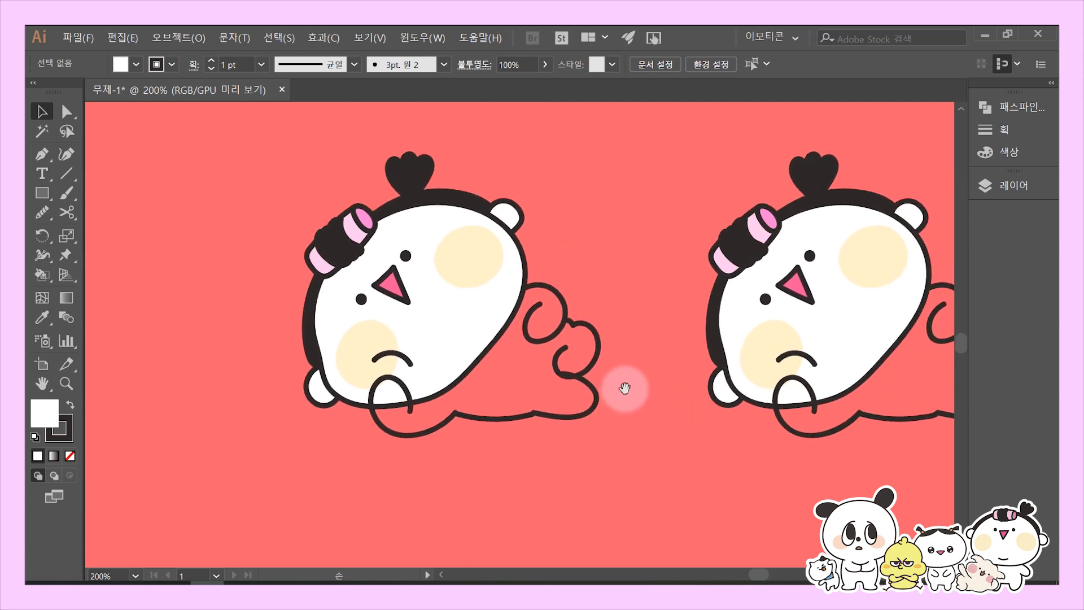
pyautogui.scroll(2, 624, 388)
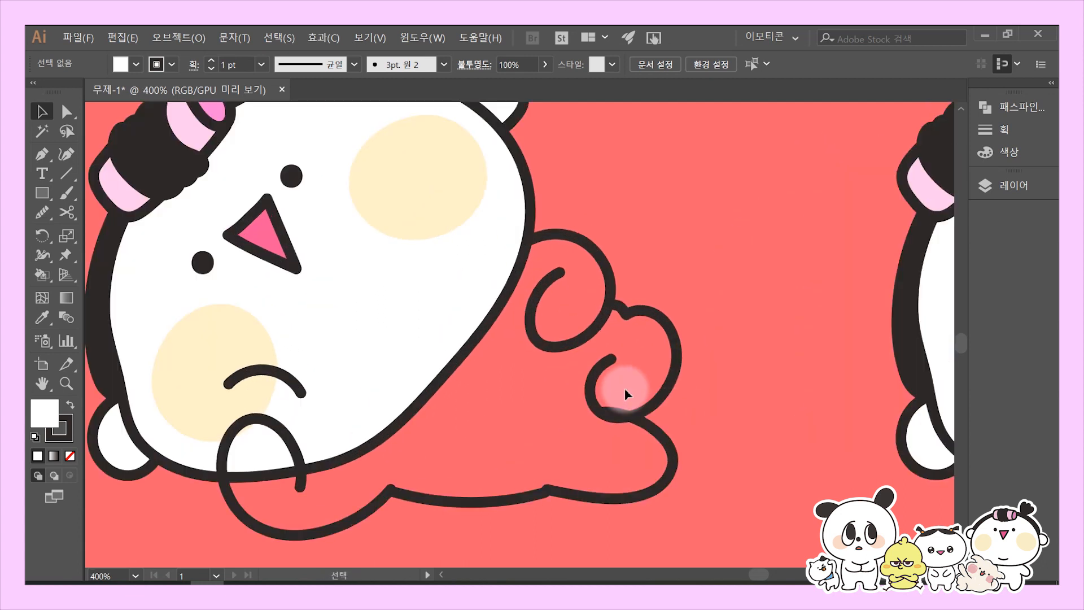
pyautogui.click(655, 305)
pyautogui.click(635, 487)
pyautogui.click(739, 519)
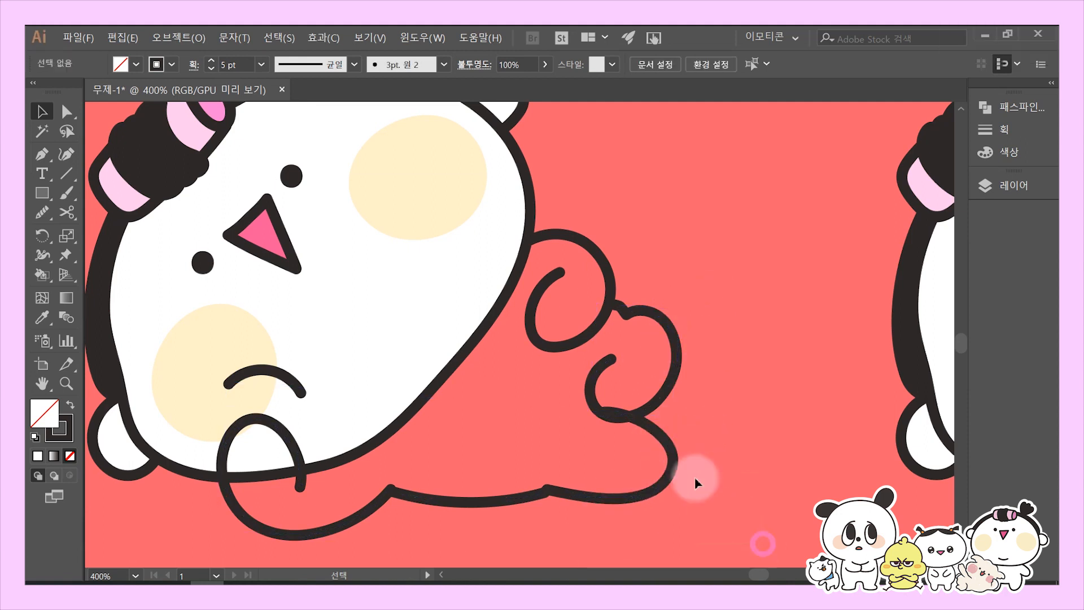
pyautogui.click(555, 274)
pyautogui.hotkey('ctrl', 'z')
pyautogui.hotkey('ctrl', 'z')
pyautogui.hotkey('ctrl', 'z')
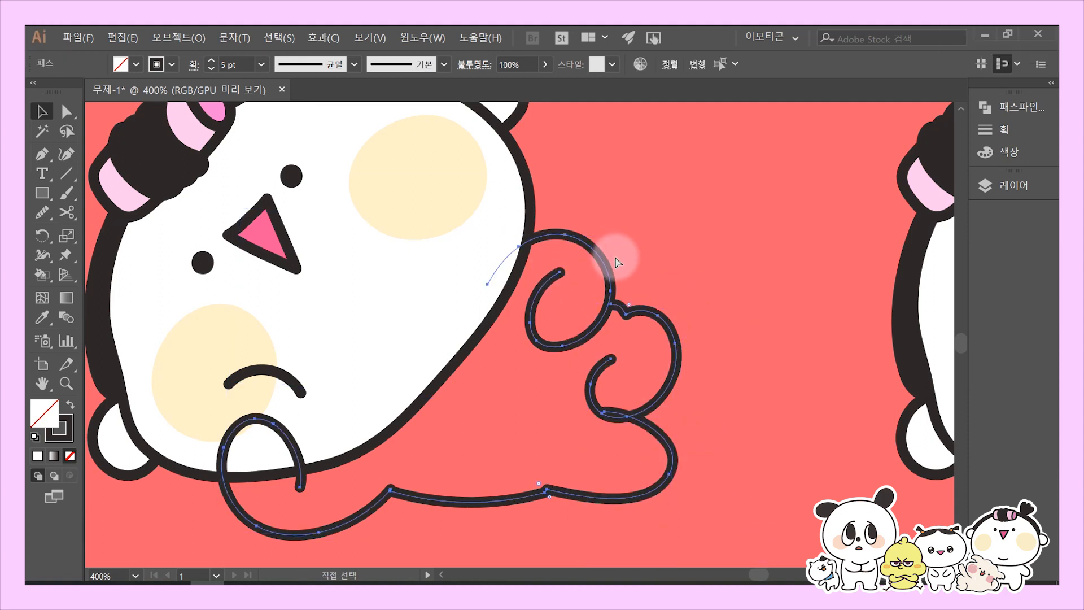
pyautogui.click(615, 257)
pyautogui.click(568, 275)
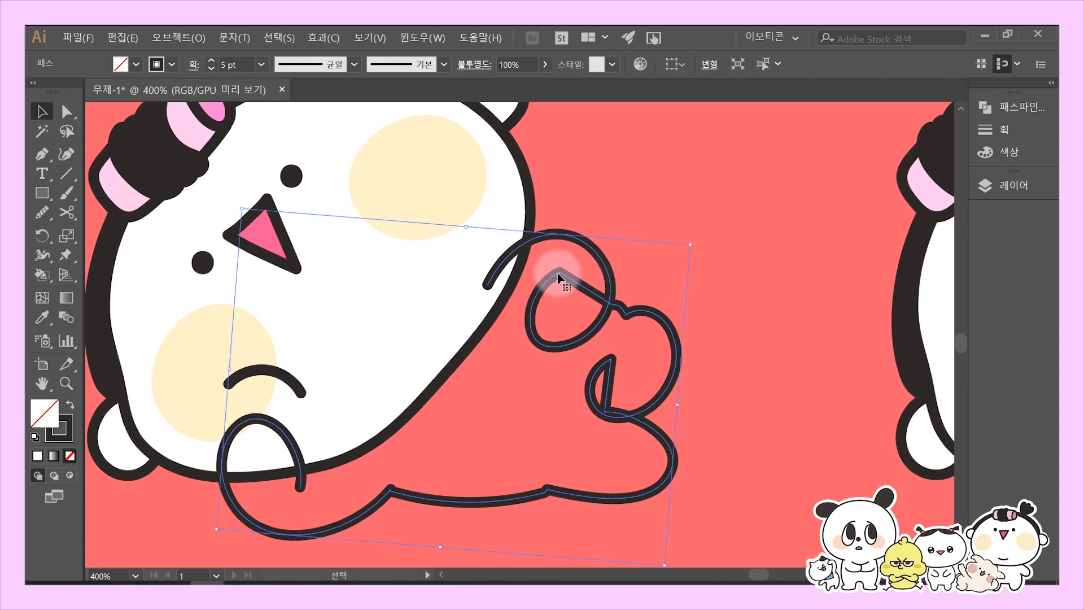
pyautogui.click(555, 270)
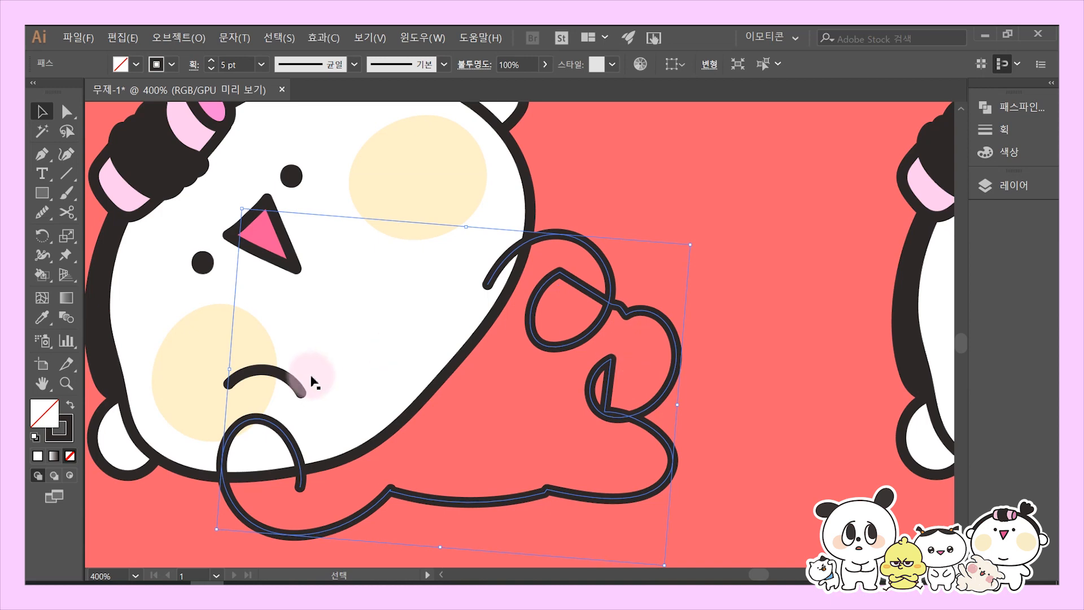
# - Fill the lying character's joined body with white (FFFFFF)
pyautogui.click(37, 456)
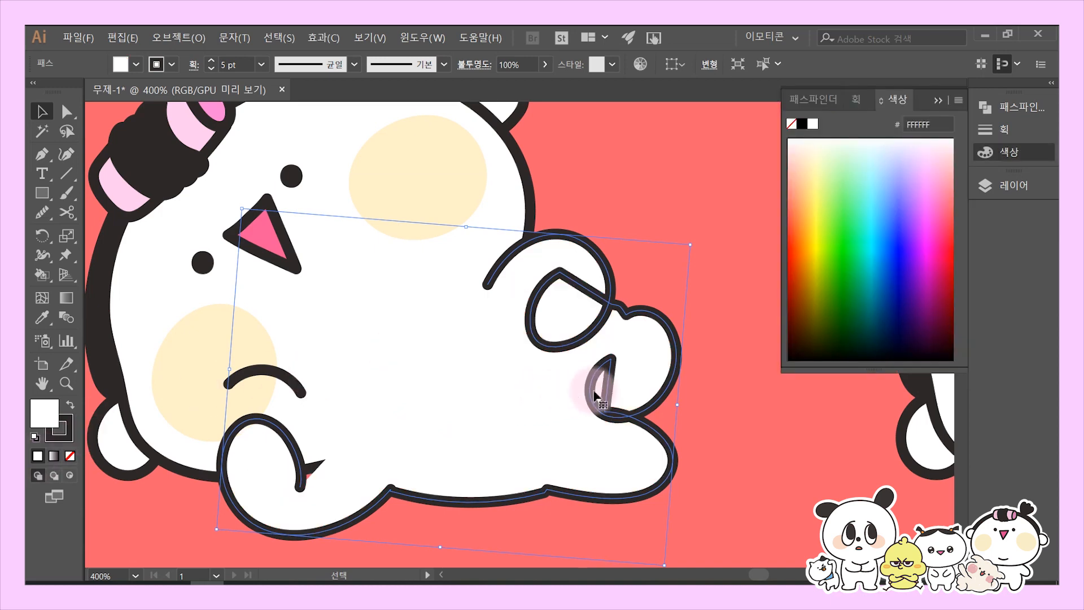
pyautogui.click(634, 218)
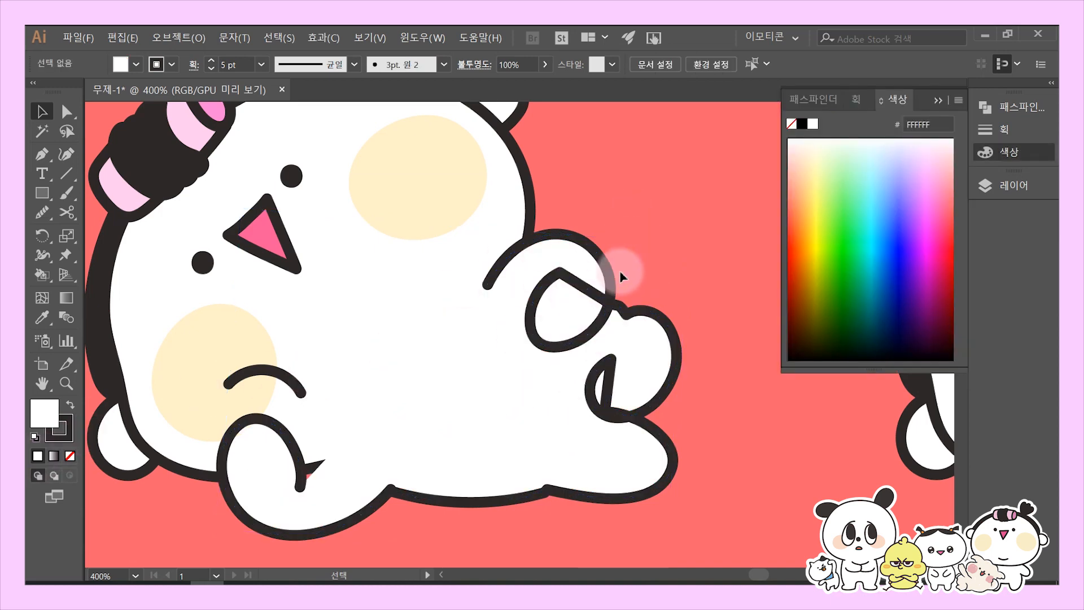
pyautogui.click(570, 376)
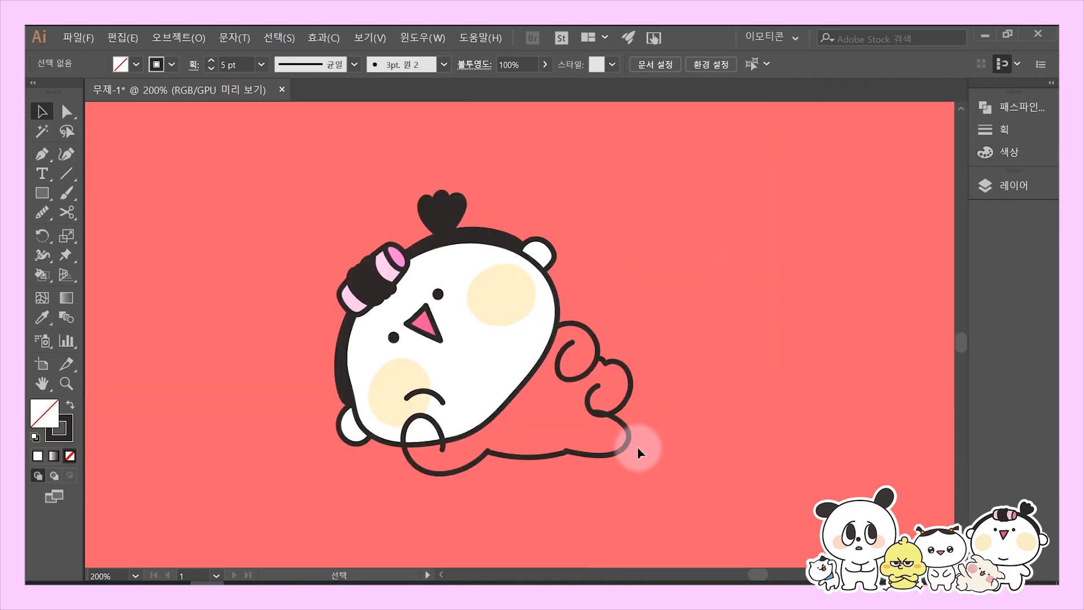
# - Fill all the unjoined body paths of the lying character with white (FFFFFF)
pyautogui.click(545, 363)
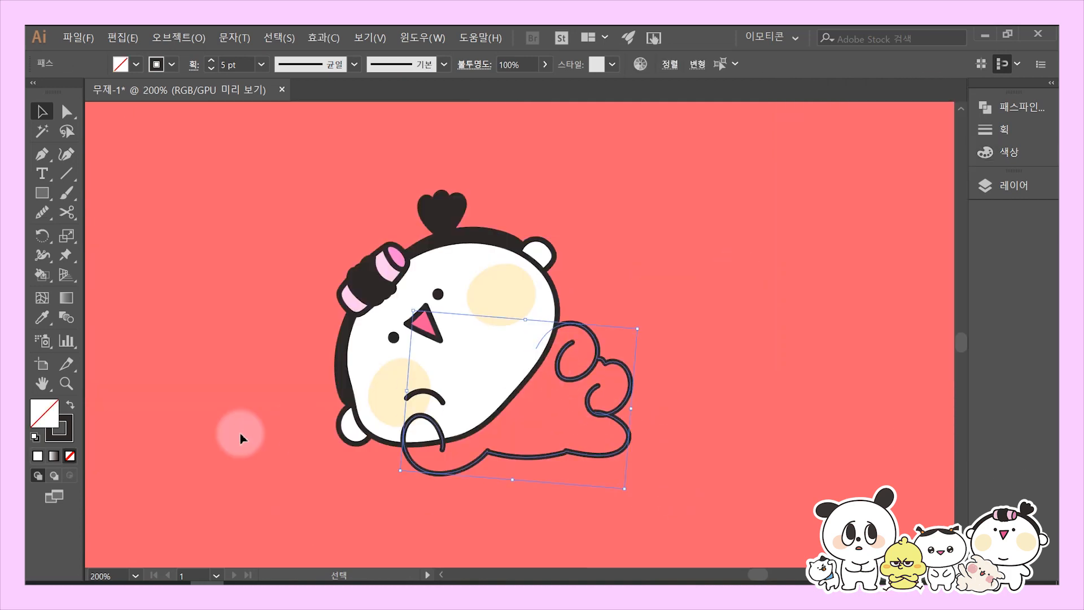
pyautogui.click(37, 456)
pyautogui.click(332, 508)
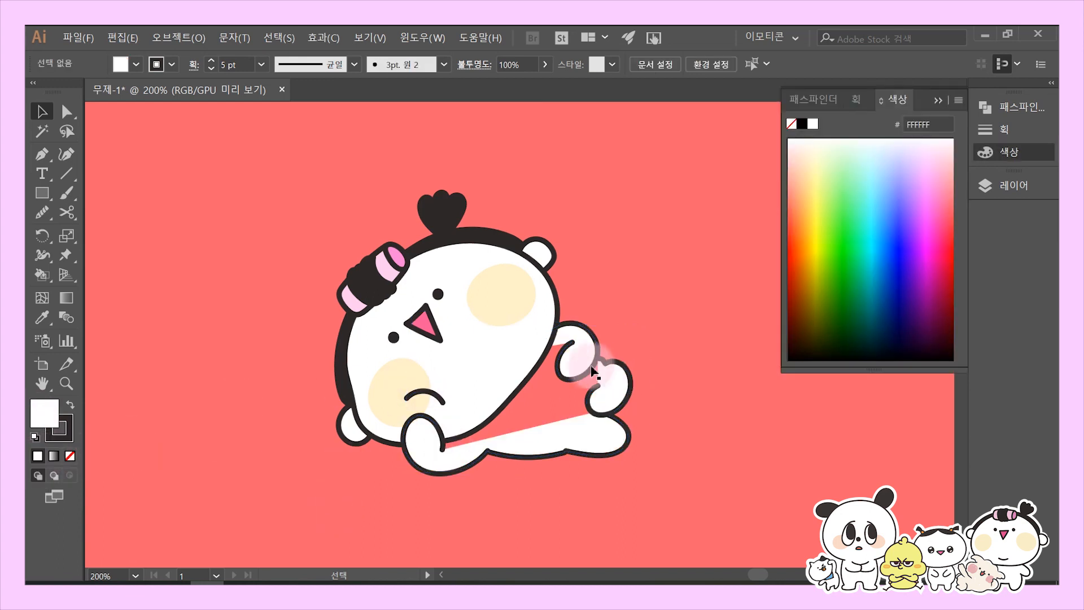
pyautogui.click(939, 100)
# - Draw a closed polygon with the Pen tool over the unfilled gap in the lying character's body, staying within the body outline
pyautogui.hotkey('ctrl', '=')
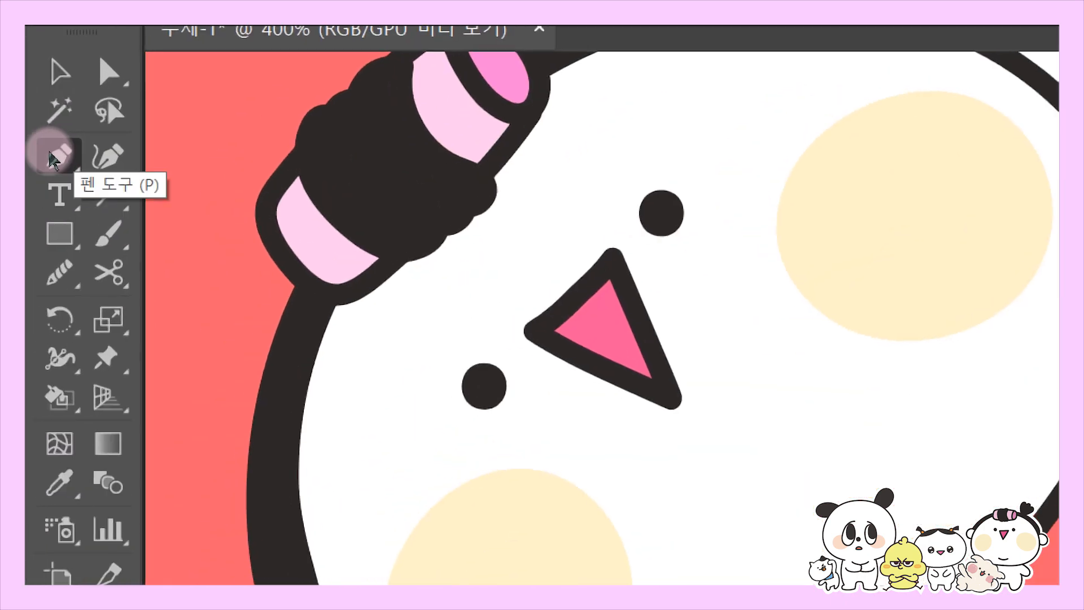
pyautogui.click(40, 156)
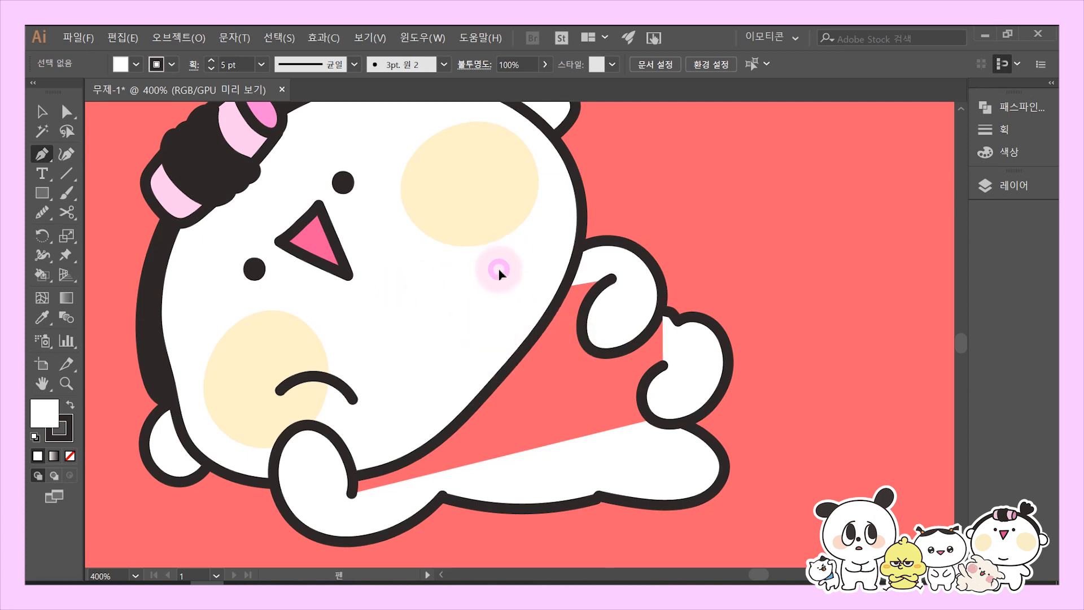
pyautogui.click(526, 267)
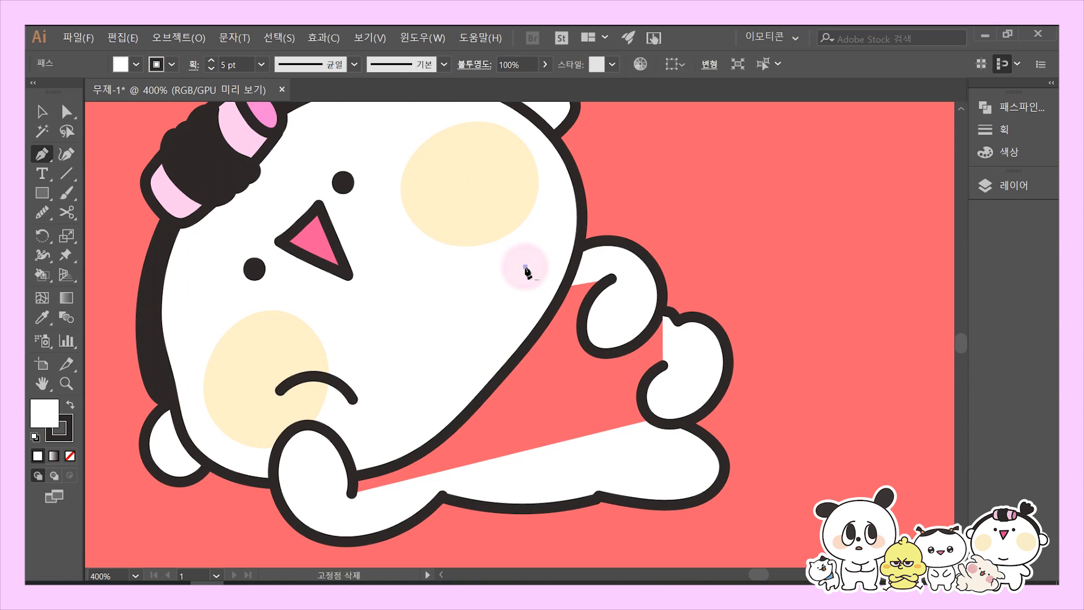
pyautogui.moveTo(327, 476); pyautogui.dragTo(345, 525)
pyautogui.click(345, 524)
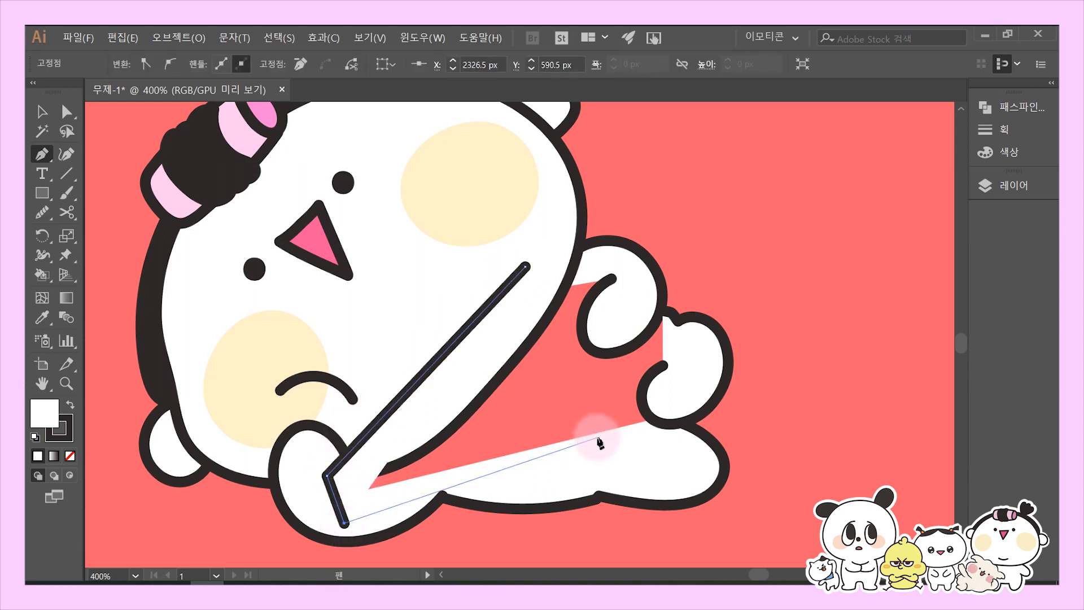
pyautogui.click(619, 444)
pyautogui.click(674, 404)
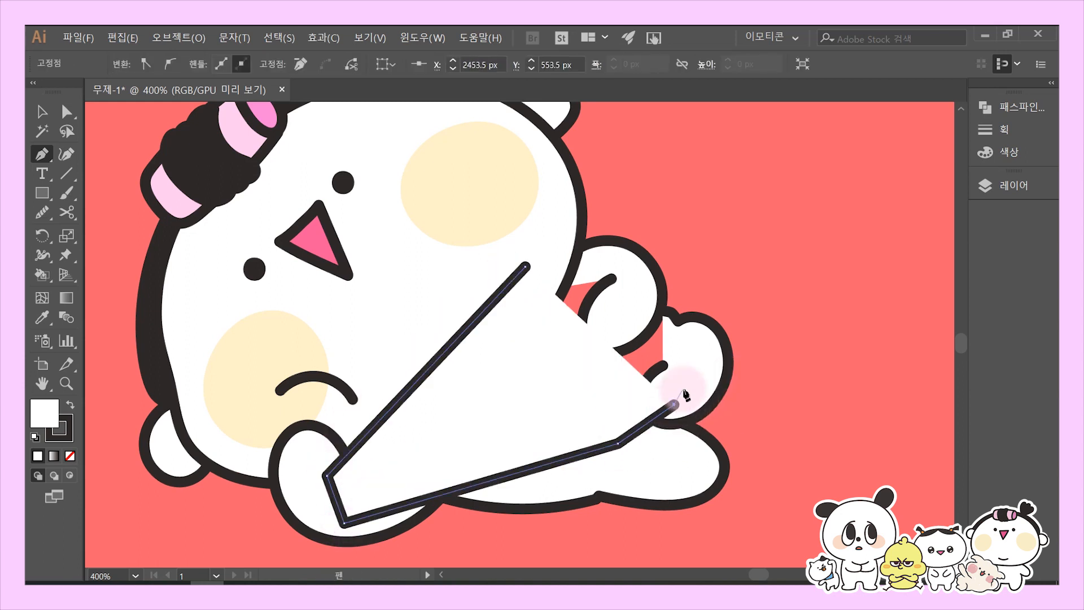
pyautogui.click(676, 330)
pyautogui.click(639, 289)
pyautogui.click(616, 253)
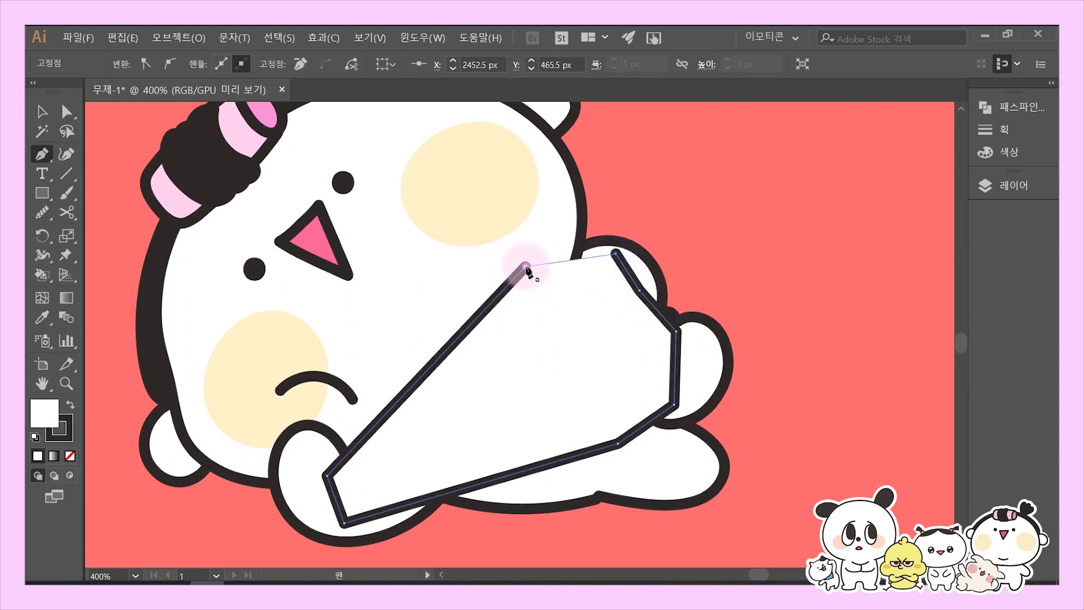
pyautogui.click(525, 266)
# - Remove the stroke from the polygon covering the body, keeping its white fill
pyautogui.click(41, 112)
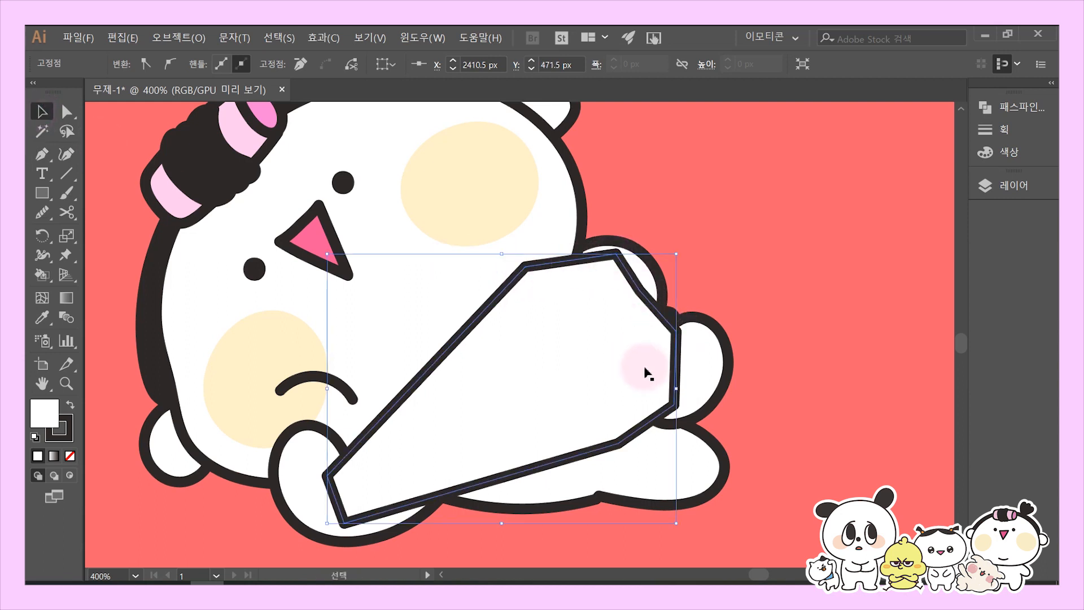
pyautogui.click(59, 427)
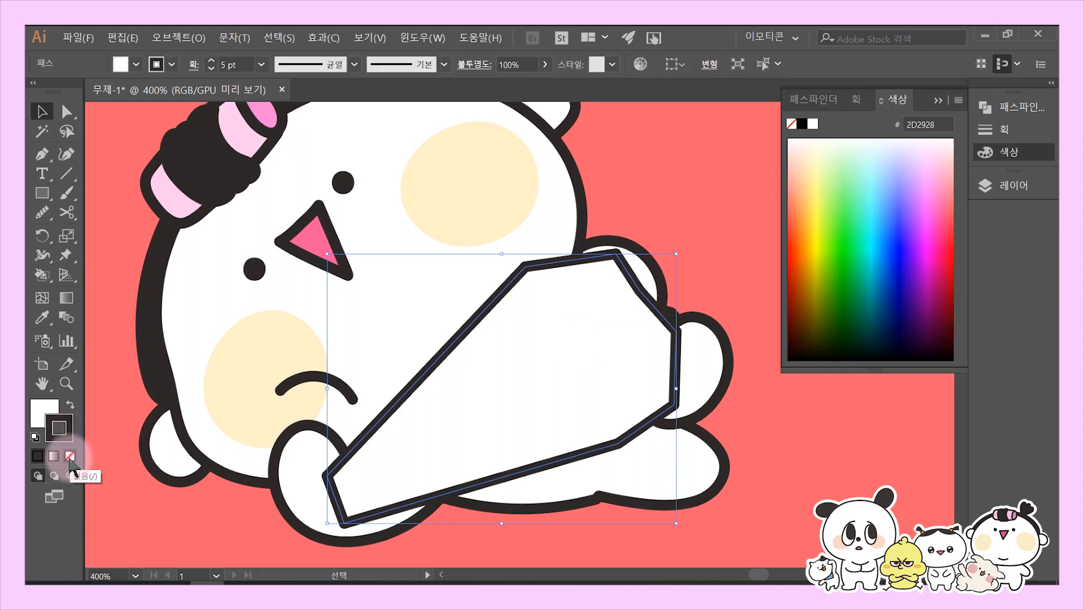
pyautogui.click(70, 457)
# - Send the white polygon to the back, behind the character's outlines, and deselect it
pyautogui.rightClick(517, 382)
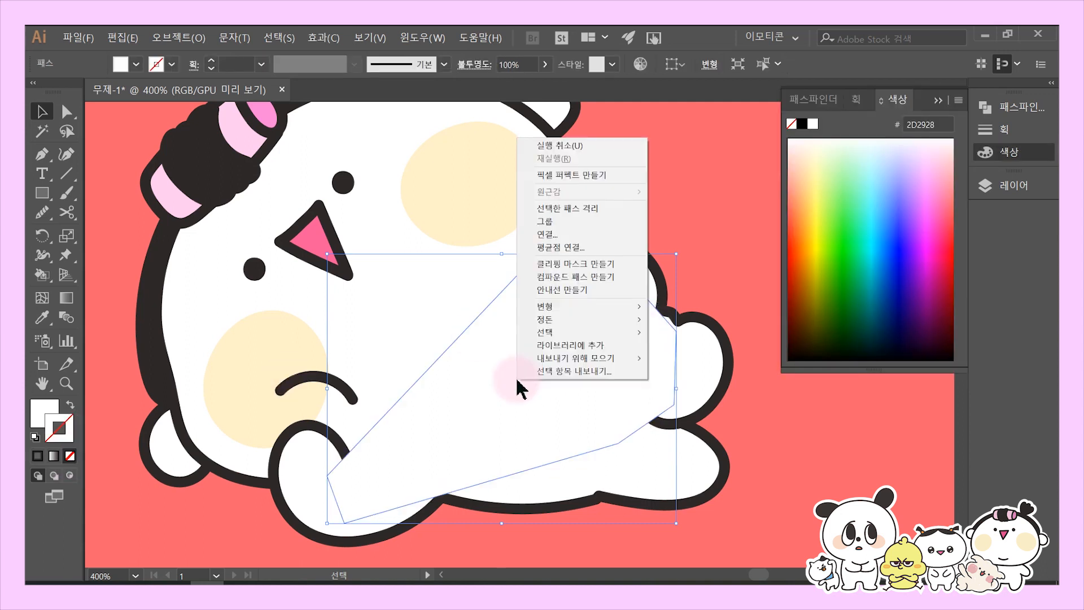
pyautogui.moveTo(553, 320)
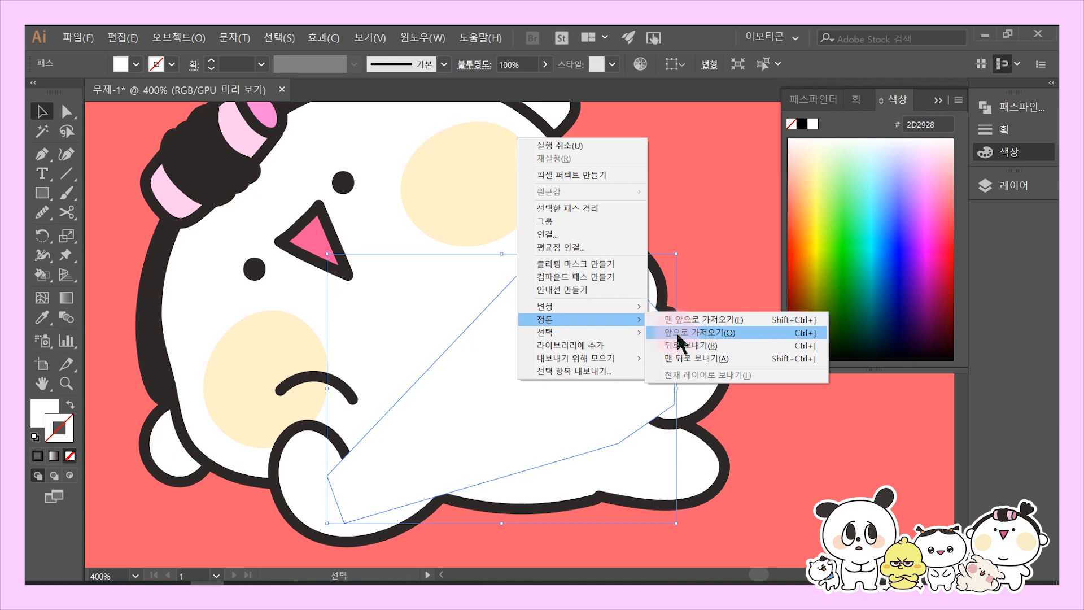
pyautogui.click(687, 361)
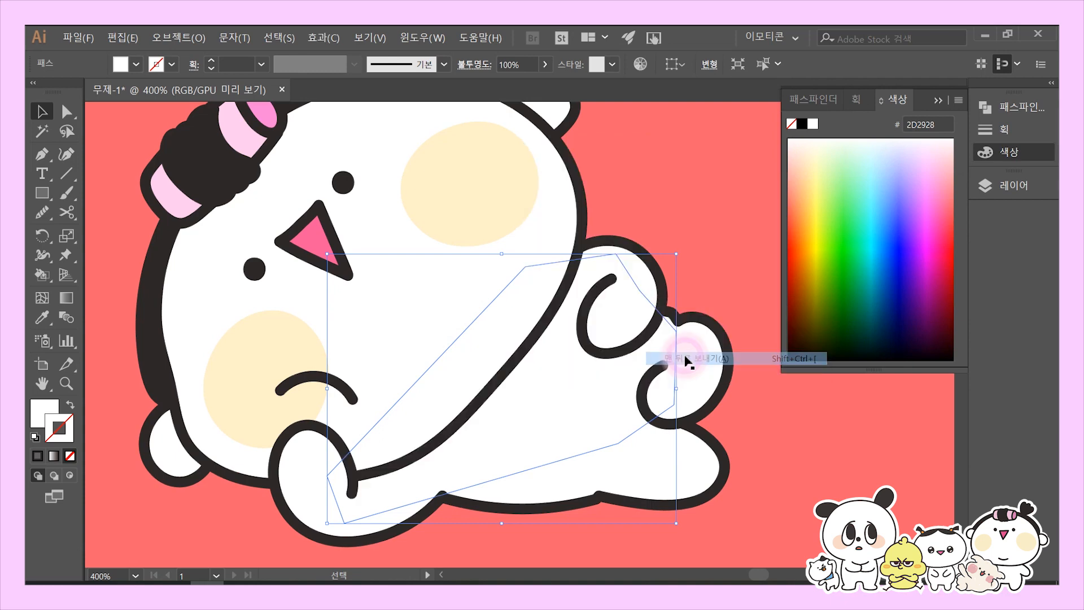
pyautogui.click(730, 281)
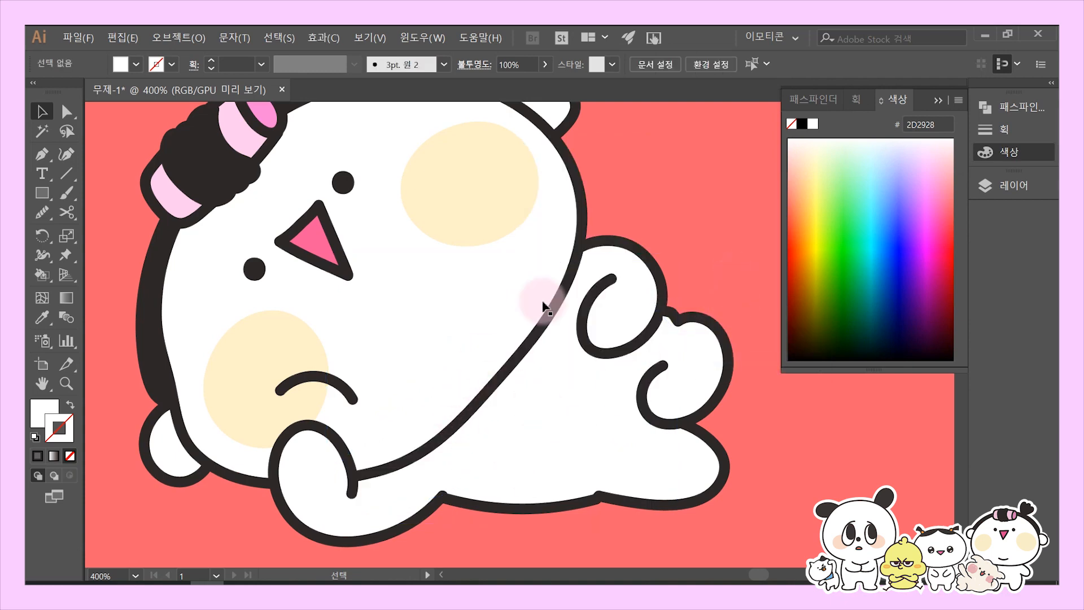
# - Move the white polygon's upper corner point beyond the lying character's outline at the upper foot so that white sticks out
pyautogui.hotkey('ctrl', '-')
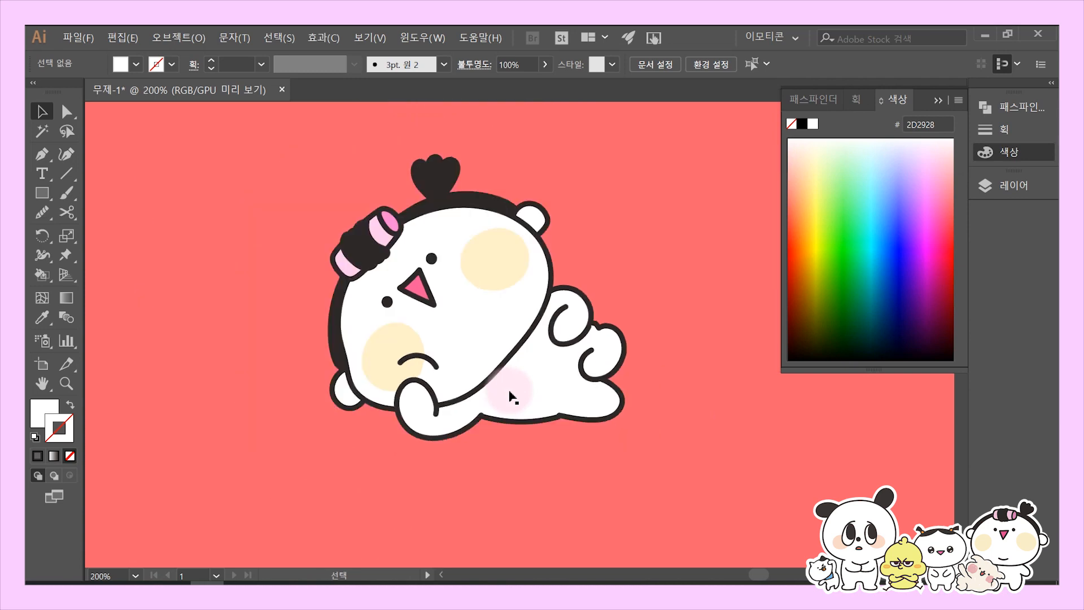
pyautogui.hotkey('ctrl', '+')
pyautogui.click(559, 401)
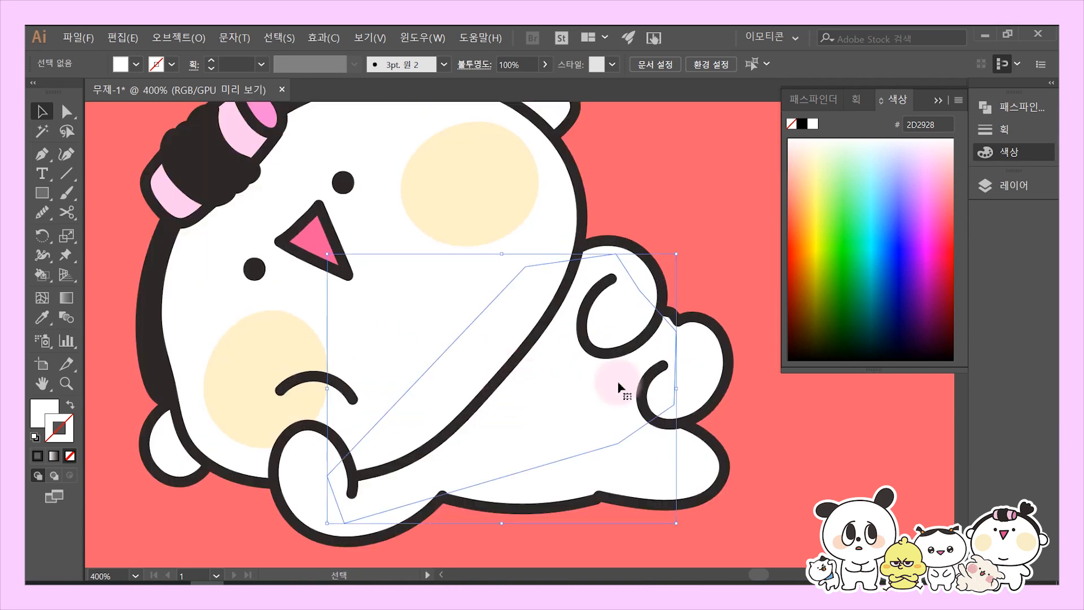
pyautogui.hscroll(1, 548, 409)
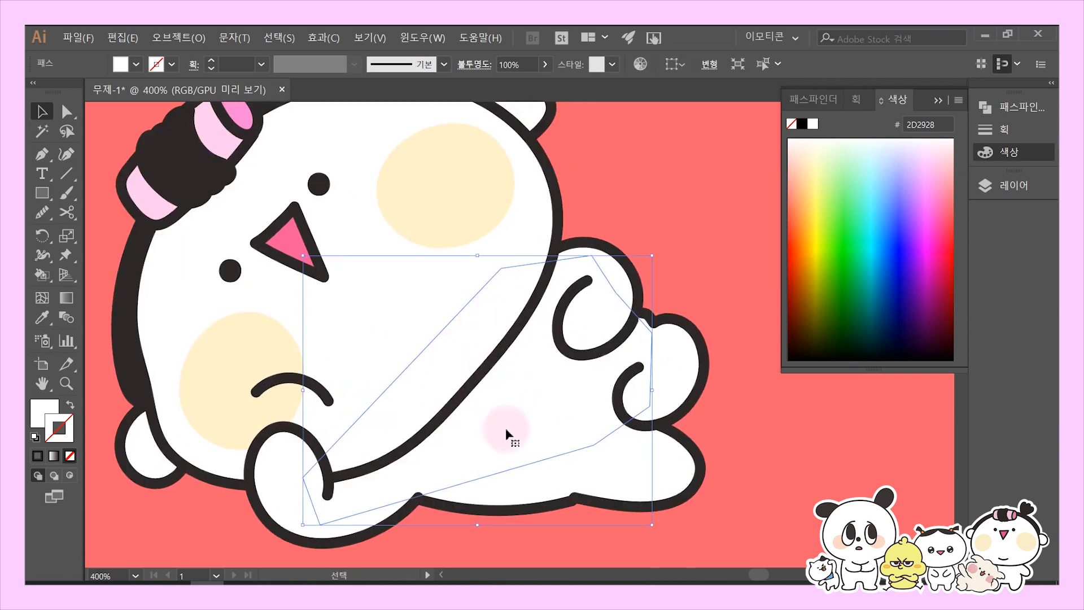
pyautogui.press('a')
pyautogui.click(652, 332)
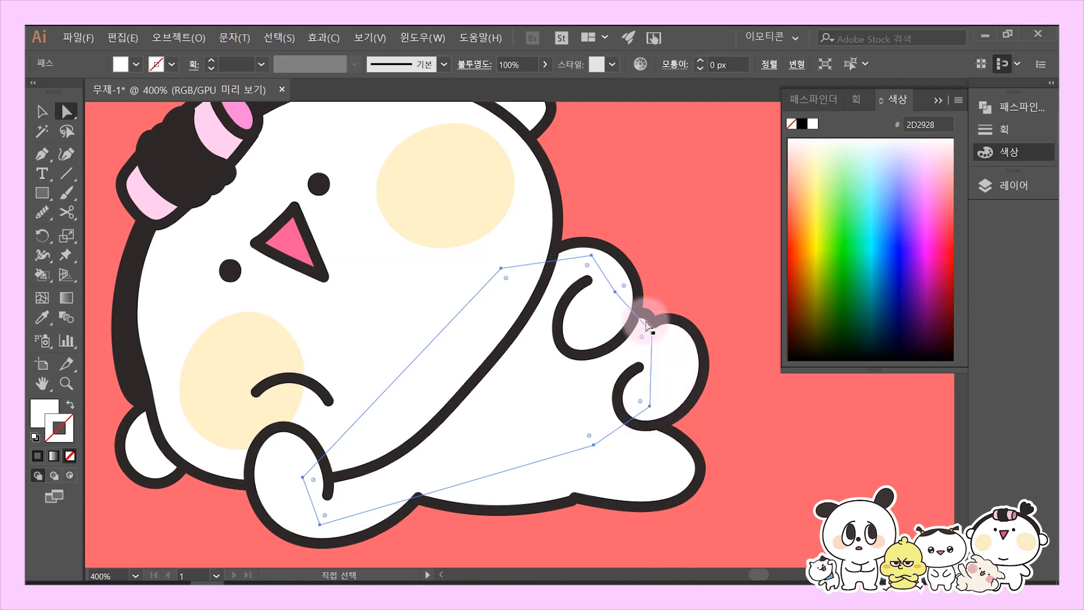
pyautogui.moveTo(591, 260); pyautogui.dragTo(600, 232)
pyautogui.click(653, 255)
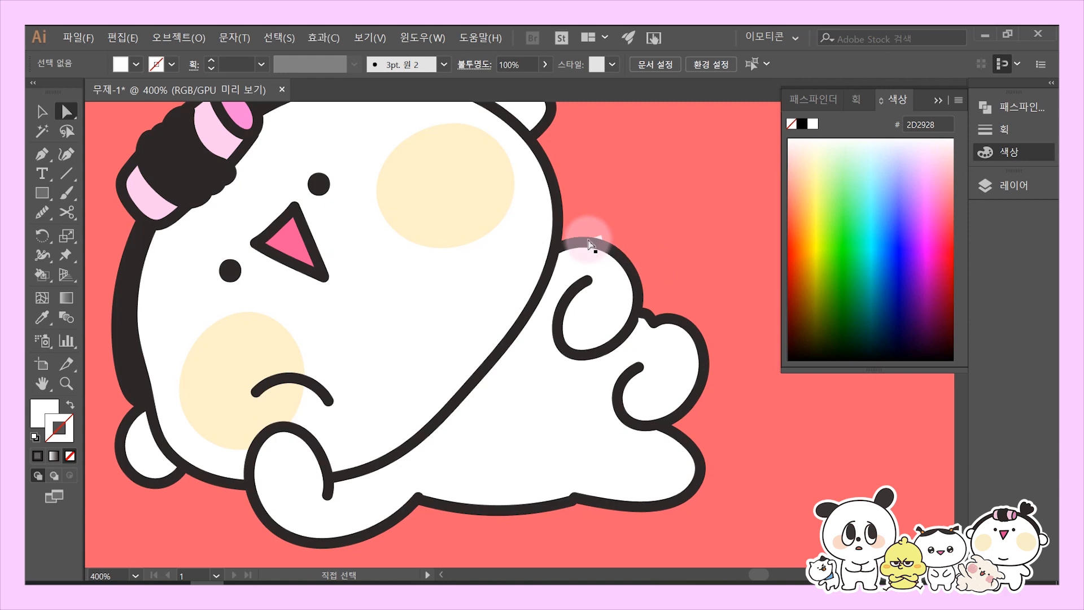
# - Move the white polygon's protruding corner point back inside the outline of the lying character's upper foot
pyautogui.press('space')
pyautogui.moveTo(646, 246); pyautogui.dragTo(620, 284)
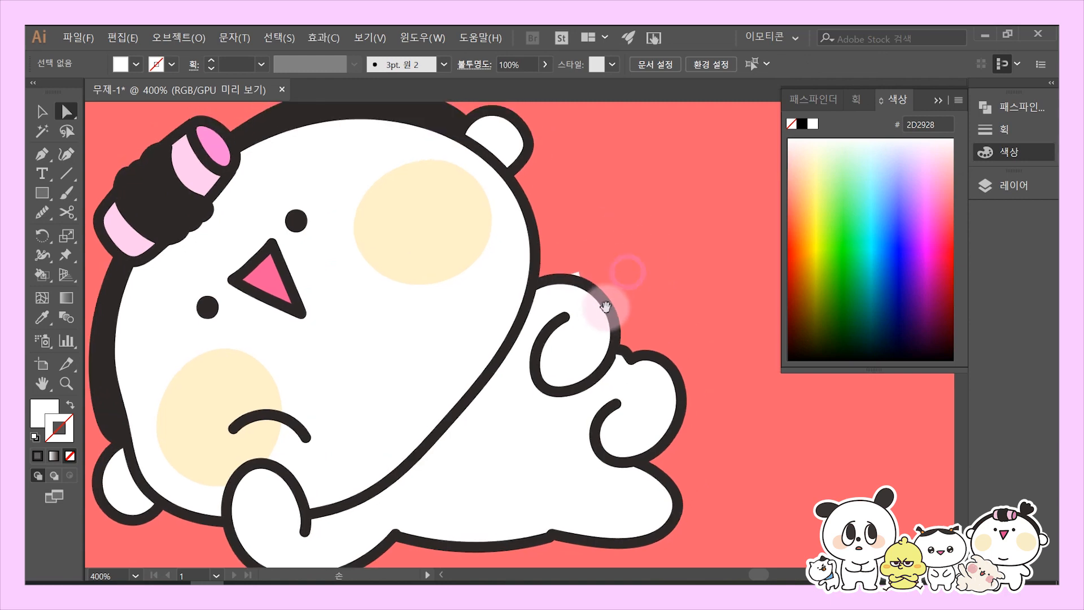
pyautogui.keyDown('ctrl'); pyautogui.click(615, 282); pyautogui.keyUp('ctrl')
pyautogui.keyDown('ctrl'); pyautogui.click(612, 279); pyautogui.keyUp('ctrl')
pyautogui.keyDown('ctrl'); pyautogui.click(610, 272); pyautogui.keyUp('ctrl')
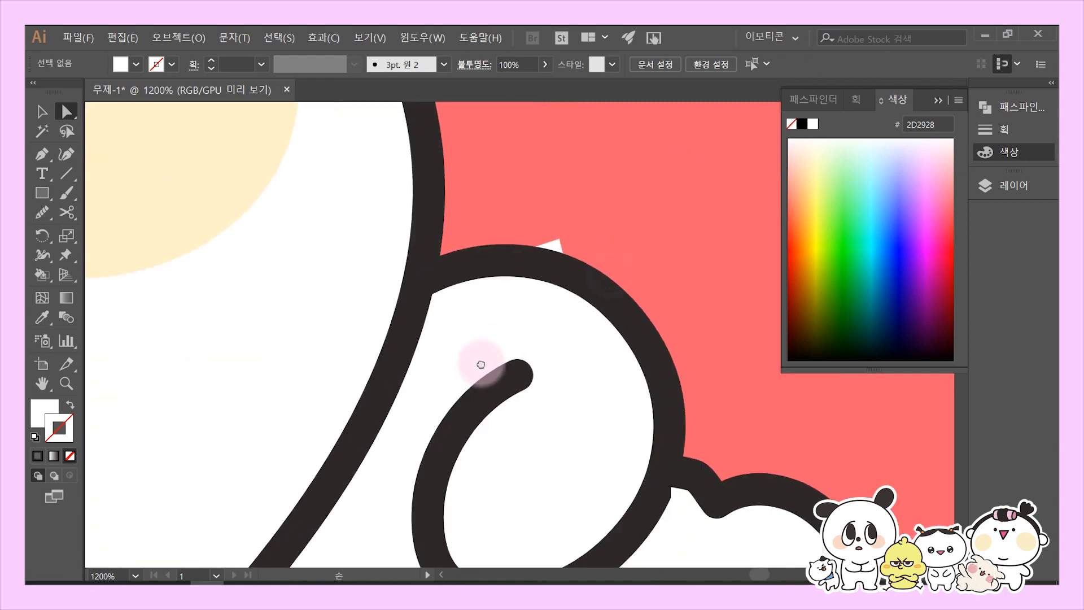
pyautogui.click(560, 240)
pyautogui.moveTo(585, 462); pyautogui.dragTo(542, 446)
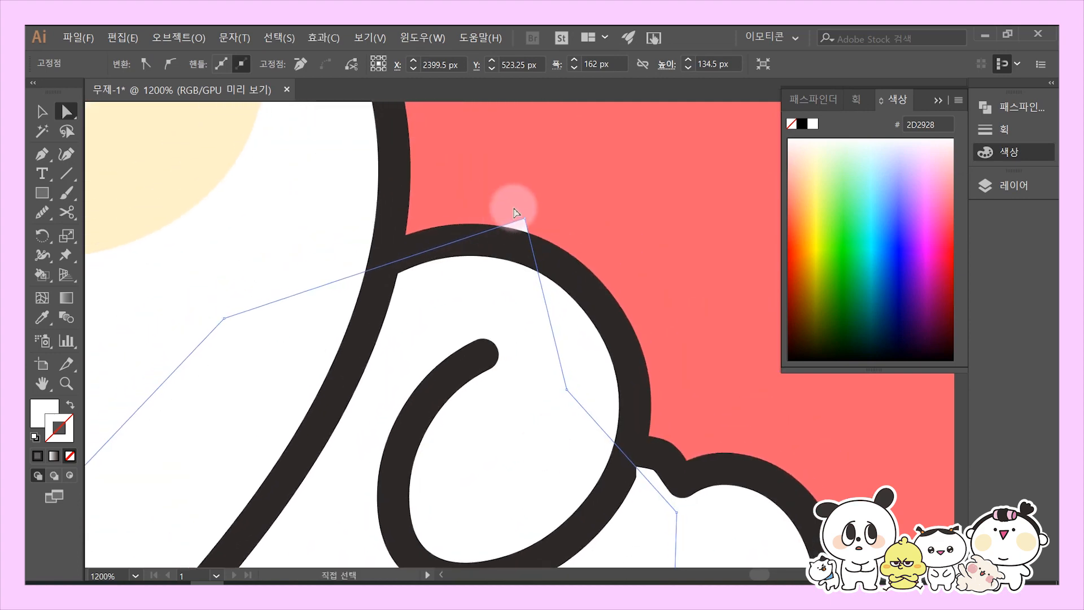
pyautogui.click(70, 127)
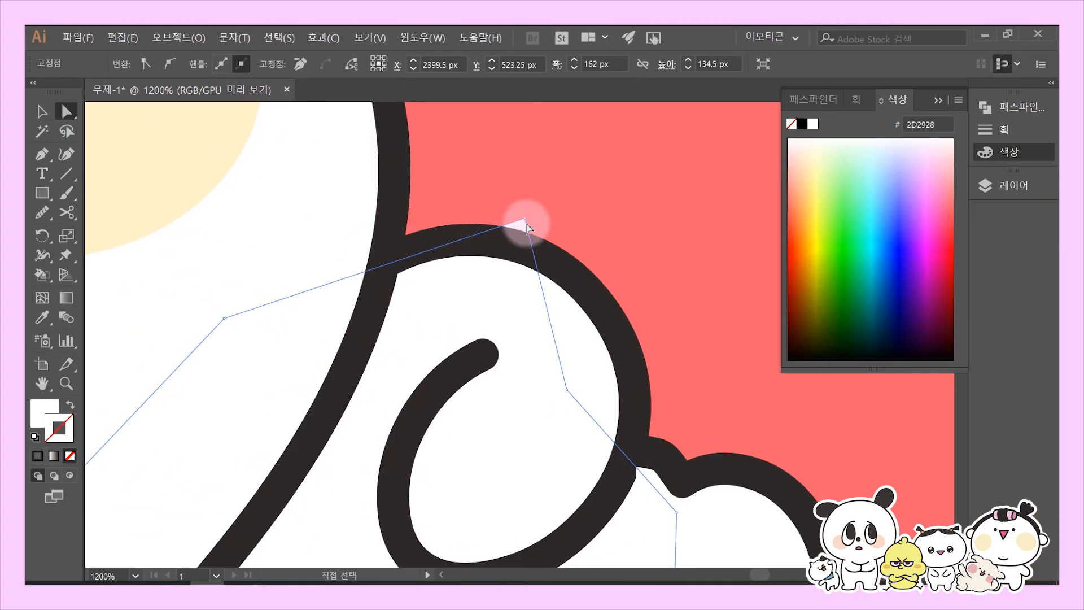
pyautogui.moveTo(520, 227); pyautogui.dragTo(496, 270)
pyautogui.click(671, 236)
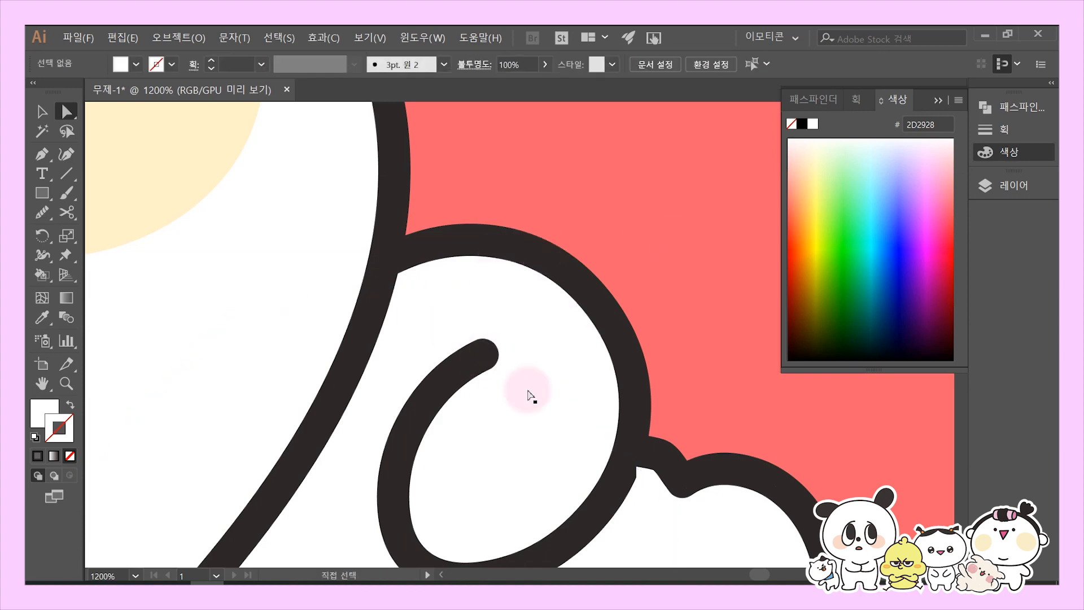
# - Compare the filled lying character with the two standing characters, and inspect the body path of the fully filled standing one
pyautogui.scroll(-6, 492, 336)
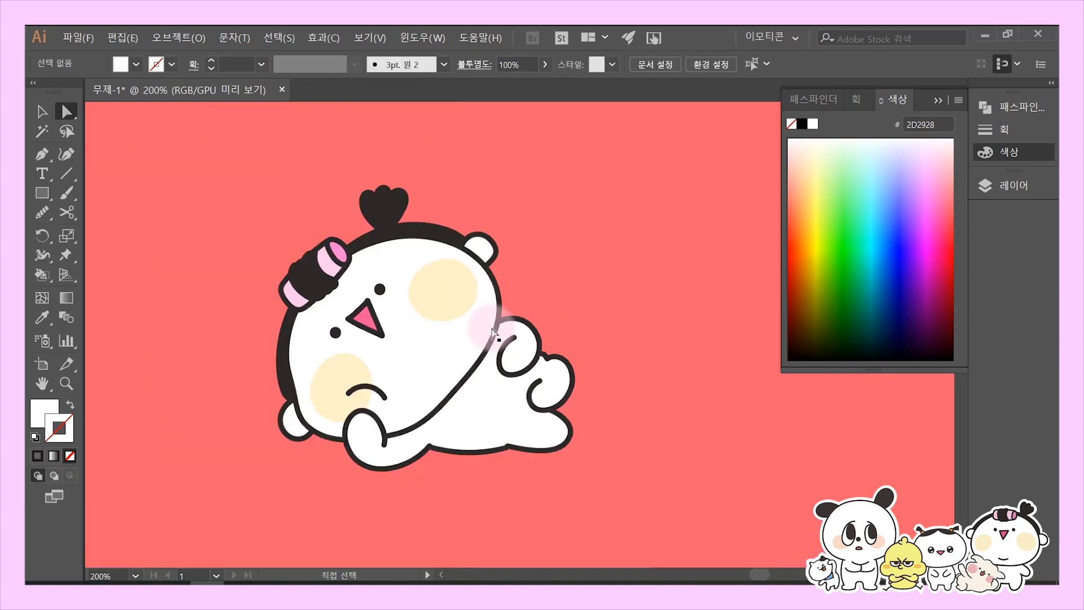
pyautogui.moveTo(268, 469); pyautogui.dragTo(325, 476)
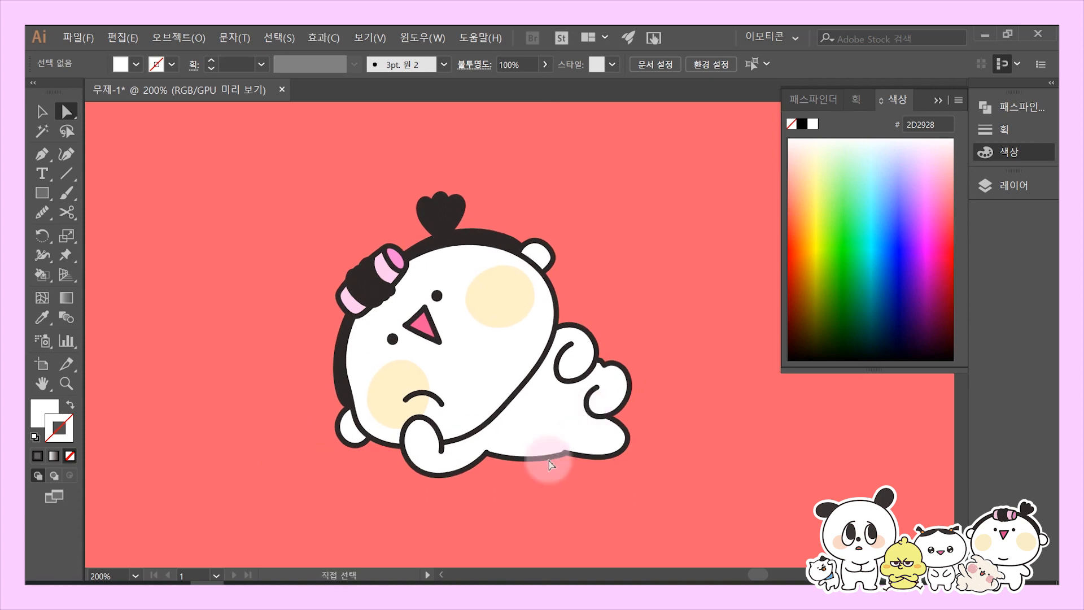
pyautogui.click(39, 111)
pyautogui.hotkey('ctrl', '-')
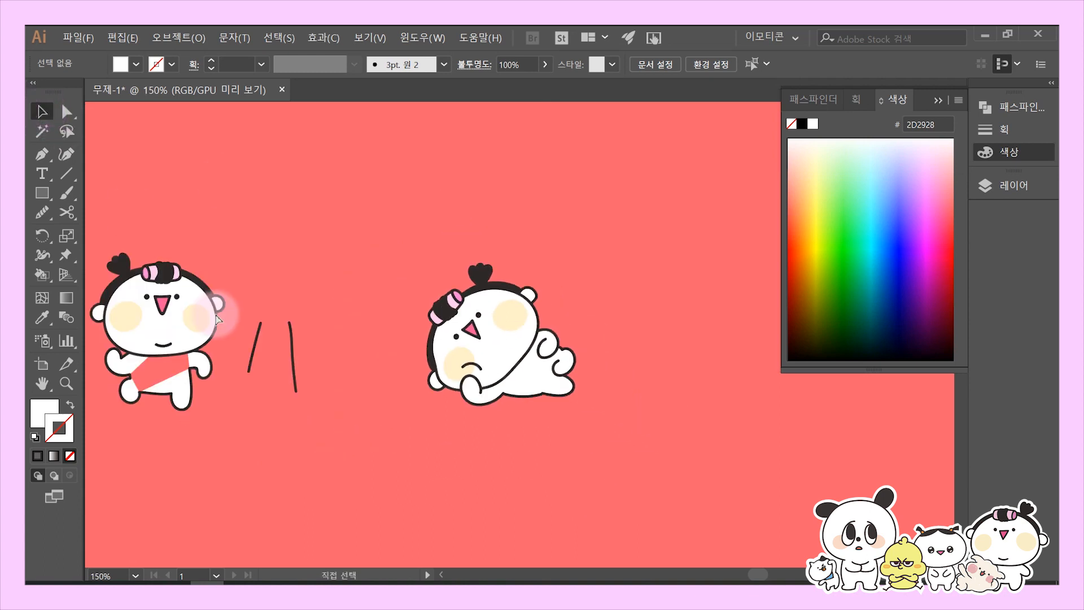
pyautogui.moveTo(163, 345); pyautogui.dragTo(507, 350)
pyautogui.click(205, 296)
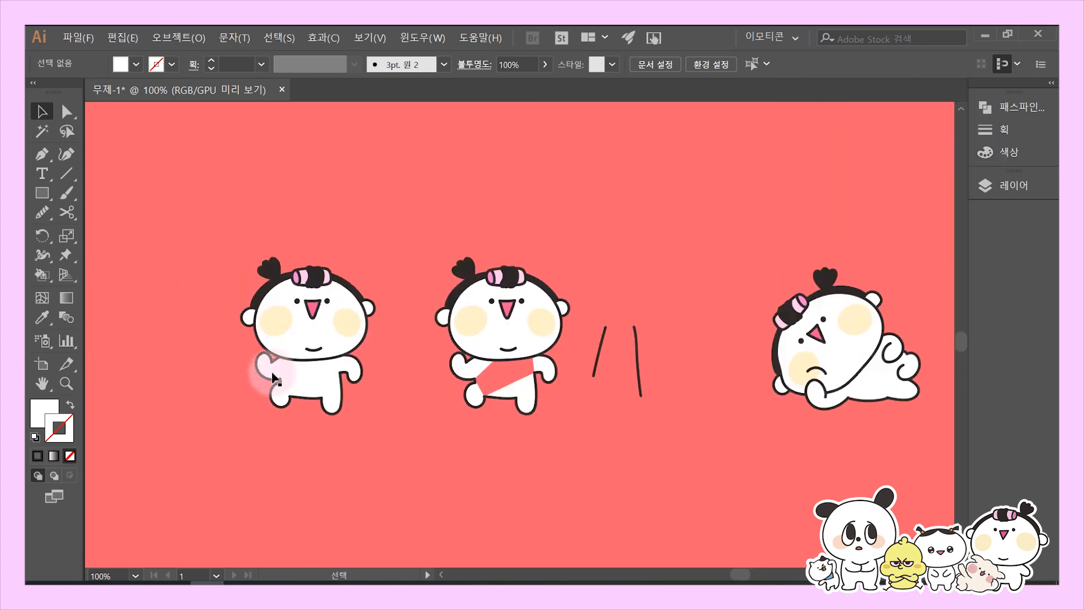
pyautogui.hotkey('ctrl', '+')
pyautogui.moveTo(271, 371); pyautogui.dragTo(365, 379)
pyautogui.press('d')
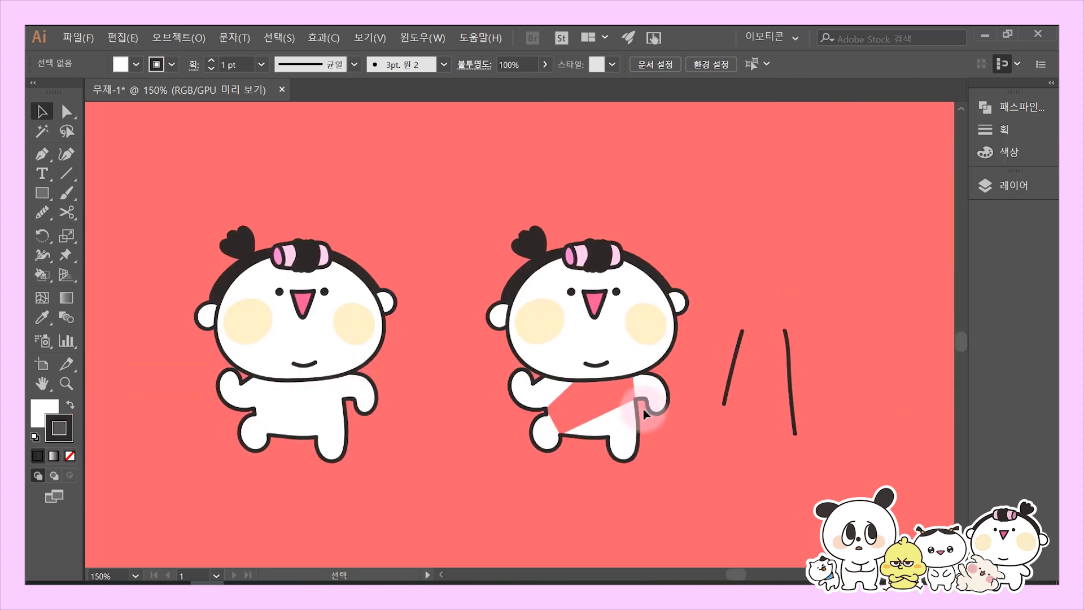
pyautogui.moveTo(518, 433)
pyautogui.mouseDown()
pyautogui.moveTo(584, 421)
pyautogui.moveTo(605, 437)
pyautogui.mouseUp()
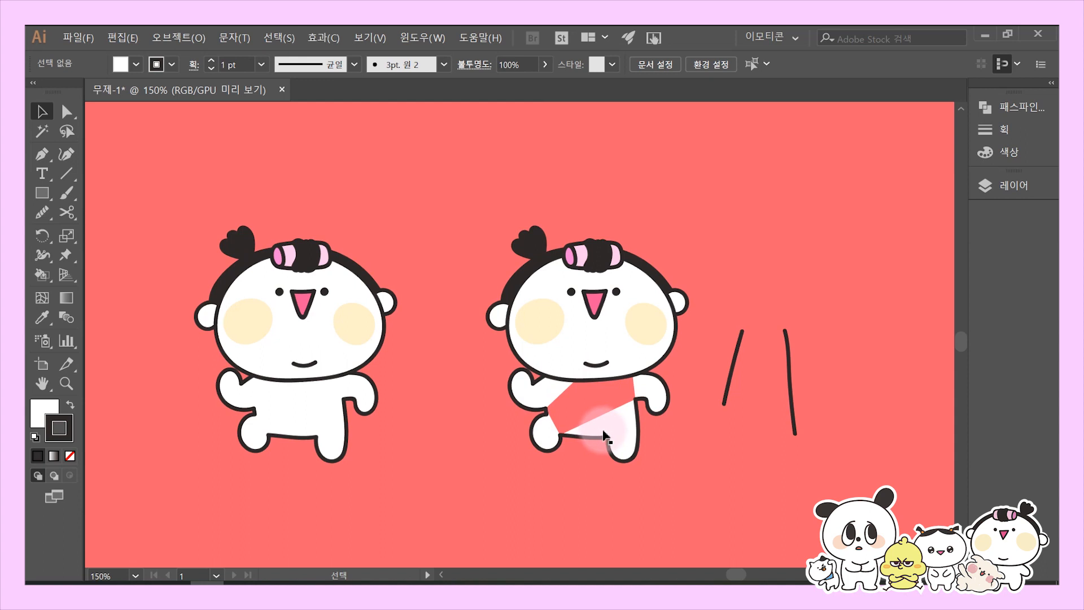
pyautogui.click(294, 413)
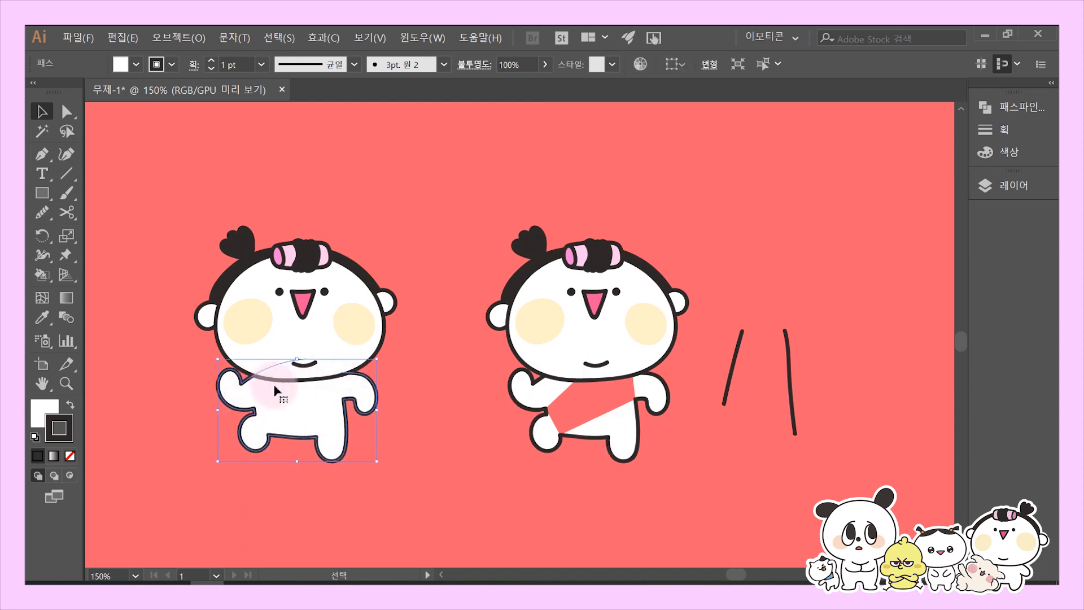
pyautogui.click(476, 493)
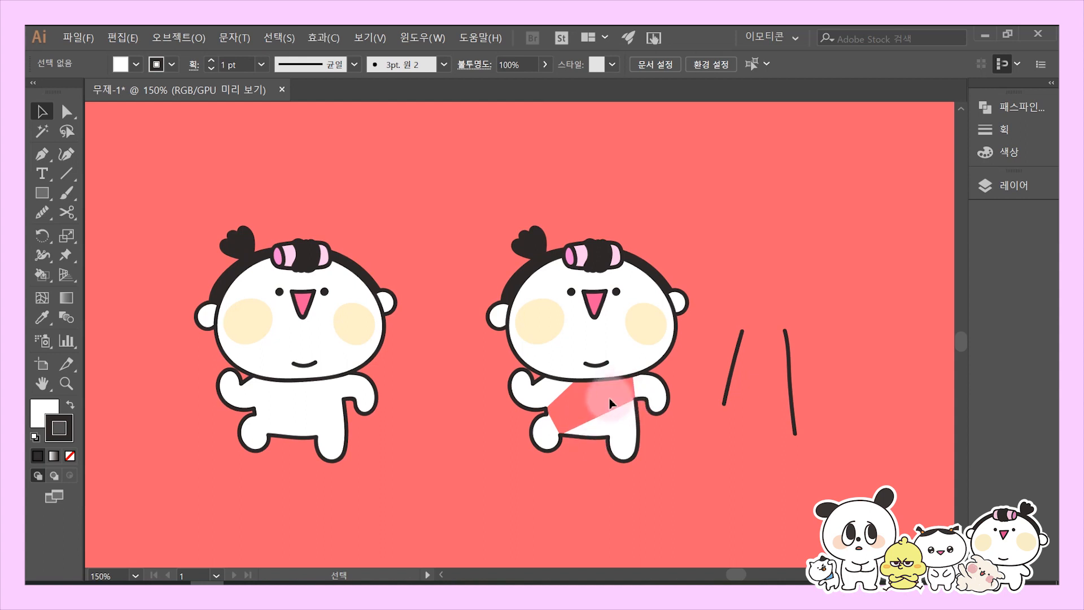
# - Select the white polygon behind the lying character's body and look up its Arrange option Send to Back
pyautogui.moveTo(768, 474); pyautogui.dragTo(215, 390)
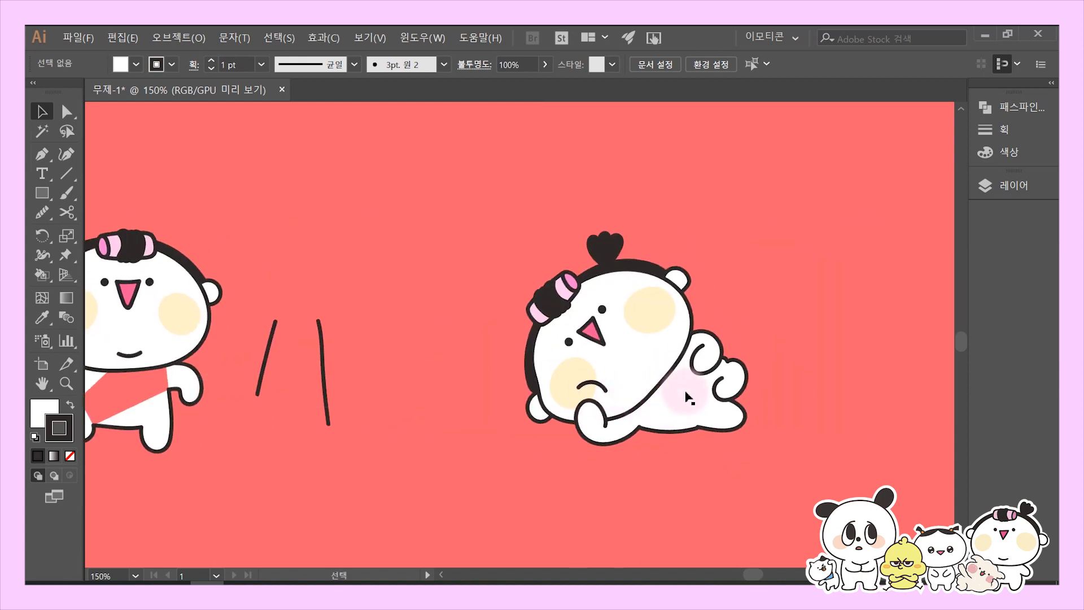
pyautogui.click(688, 389)
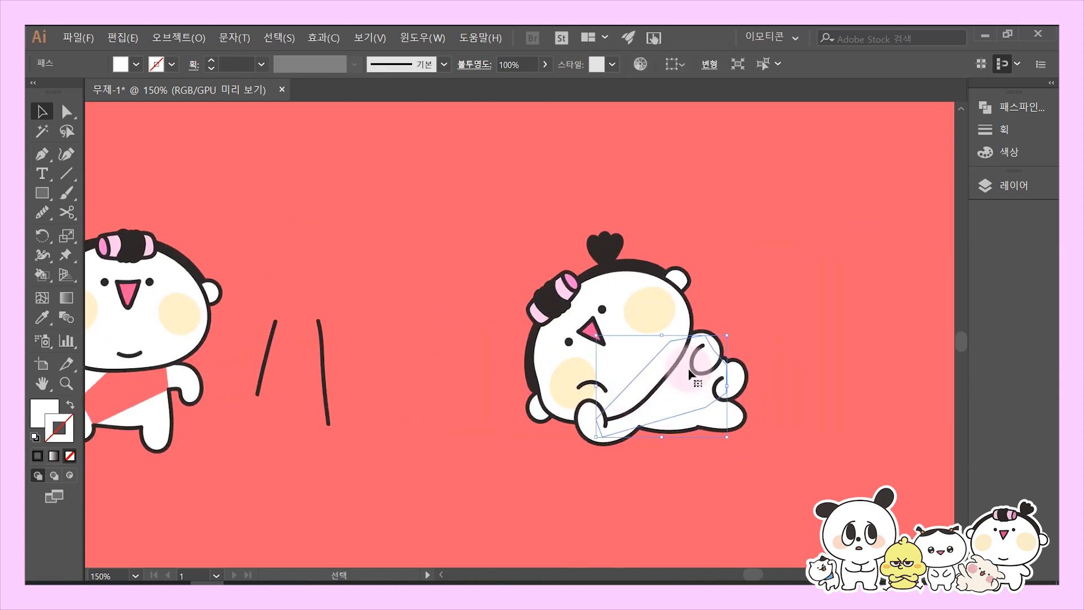
pyautogui.rightClick(690, 374)
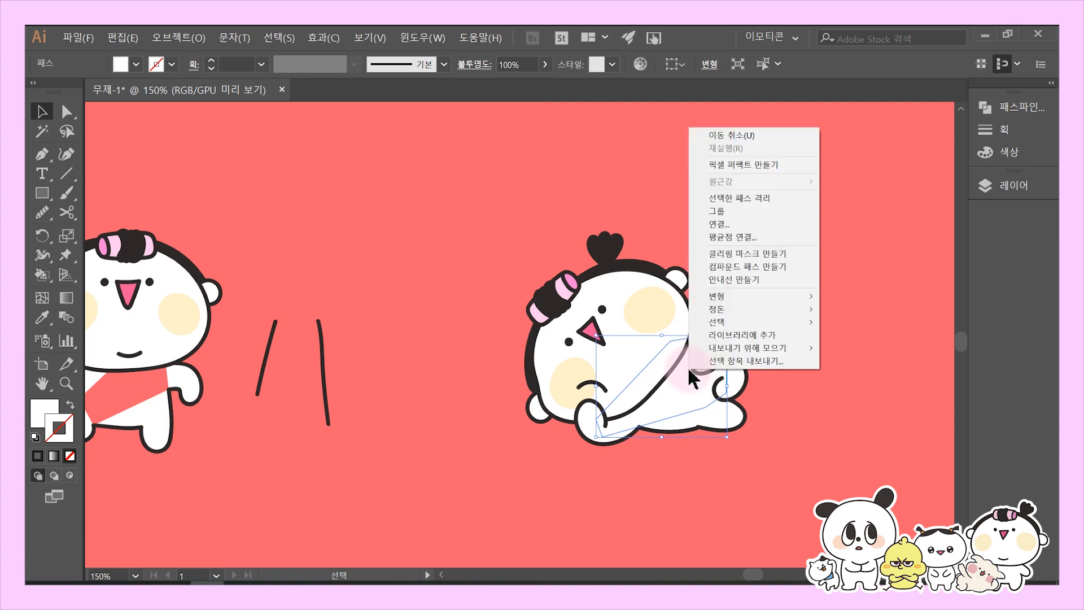
pyautogui.moveTo(768, 310)
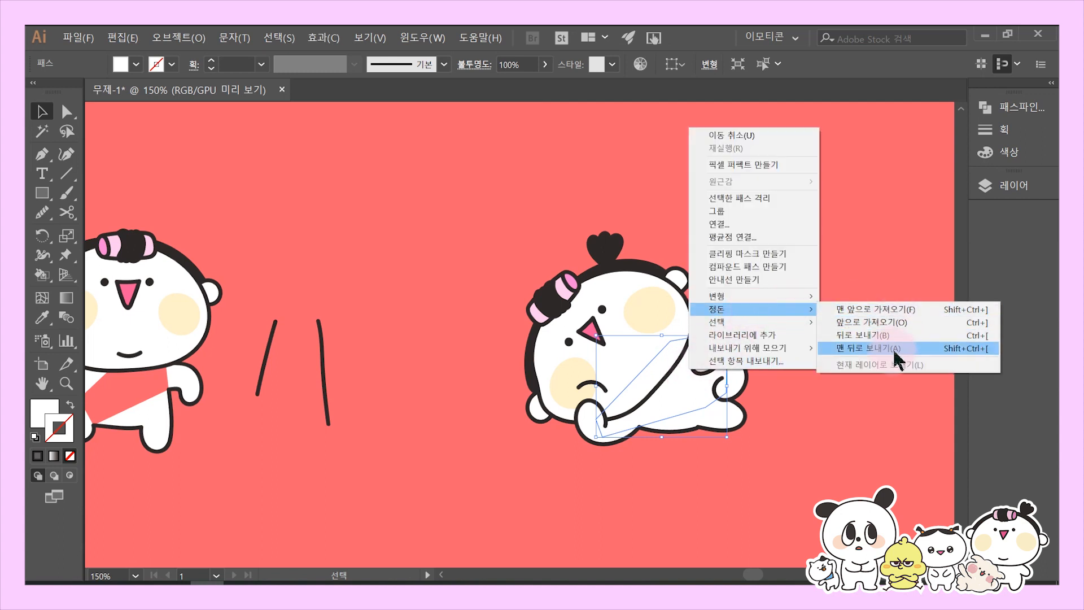
pyautogui.click(727, 471)
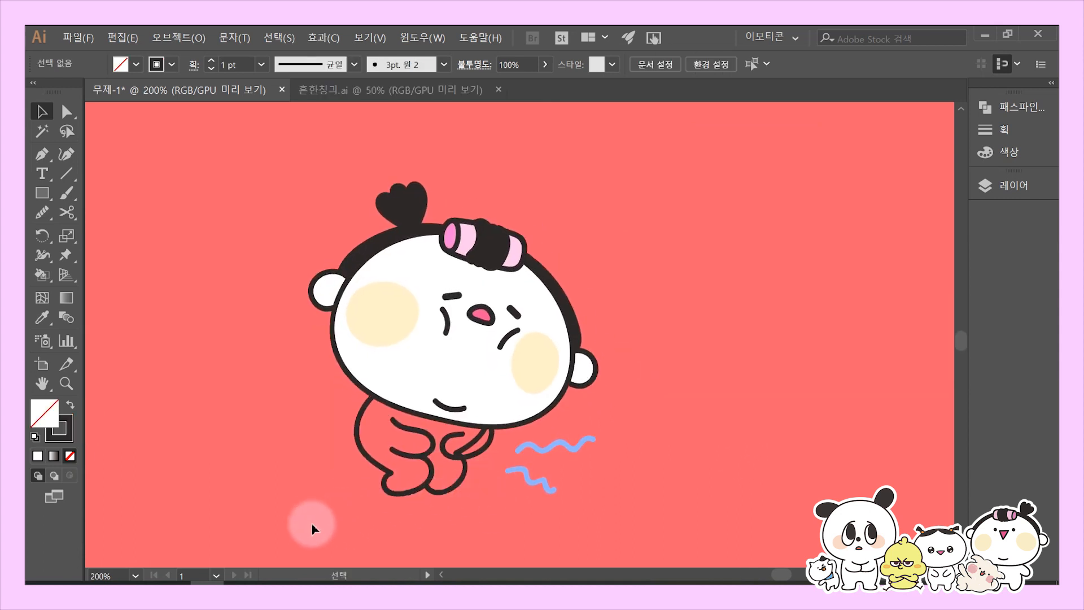
# - Select all the body line paths of the crouching character together with its face outline
pyautogui.hotkey('ctrl', '+')
pyautogui.hotkey('ctrl', '+')
pyautogui.moveTo(239, 478); pyautogui.dragTo(368, 314)
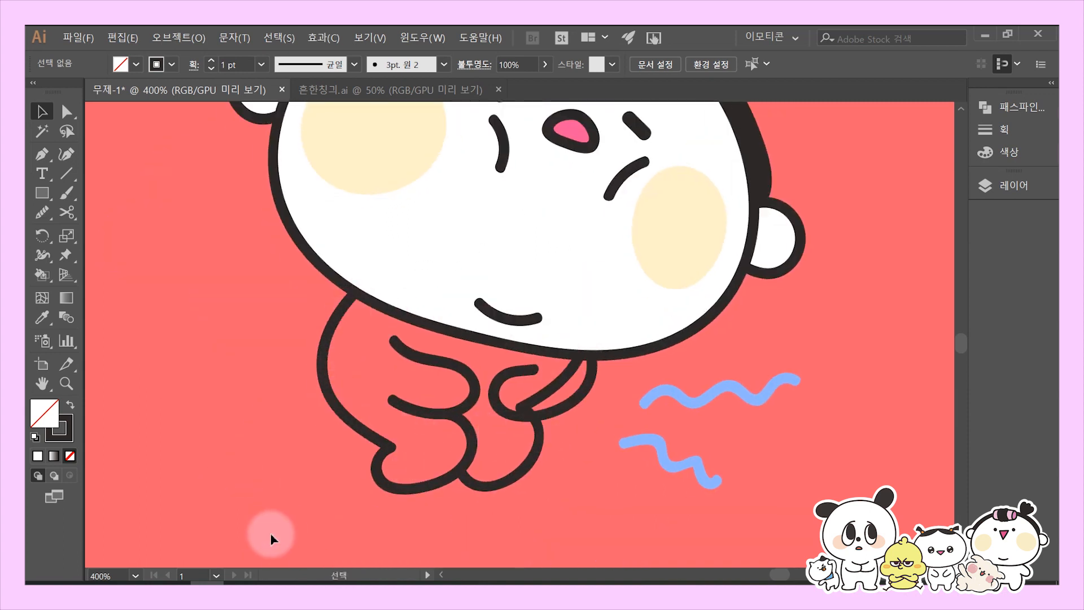
pyautogui.click(580, 381)
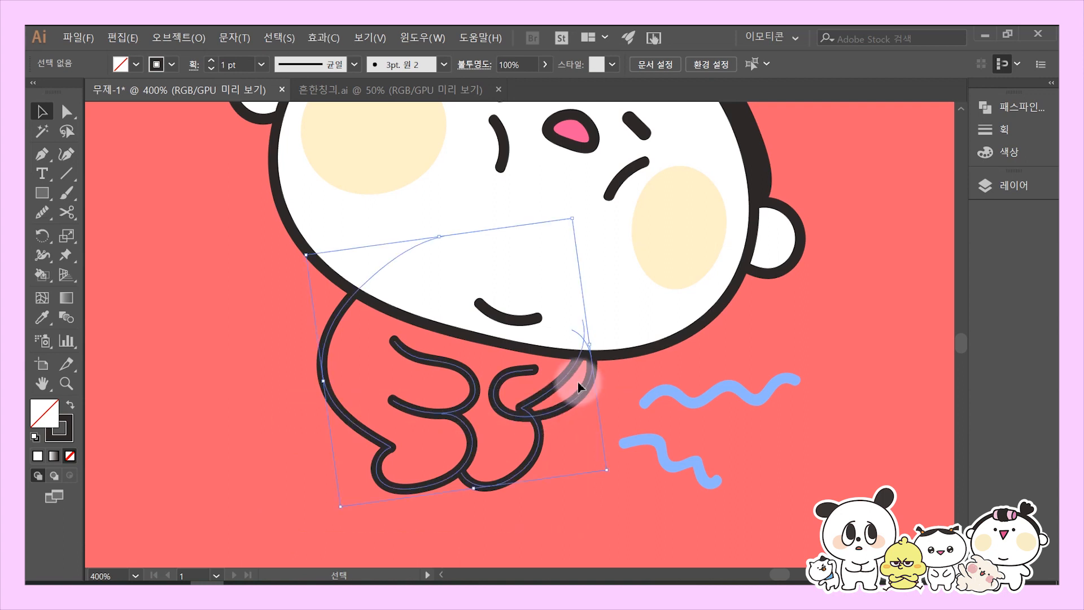
pyautogui.moveTo(581, 364)
pyautogui.mouseDown()
pyautogui.moveTo(444, 480)
pyautogui.moveTo(447, 436)
pyautogui.mouseUp()
pyautogui.moveTo(344, 456); pyautogui.dragTo(474, 383)
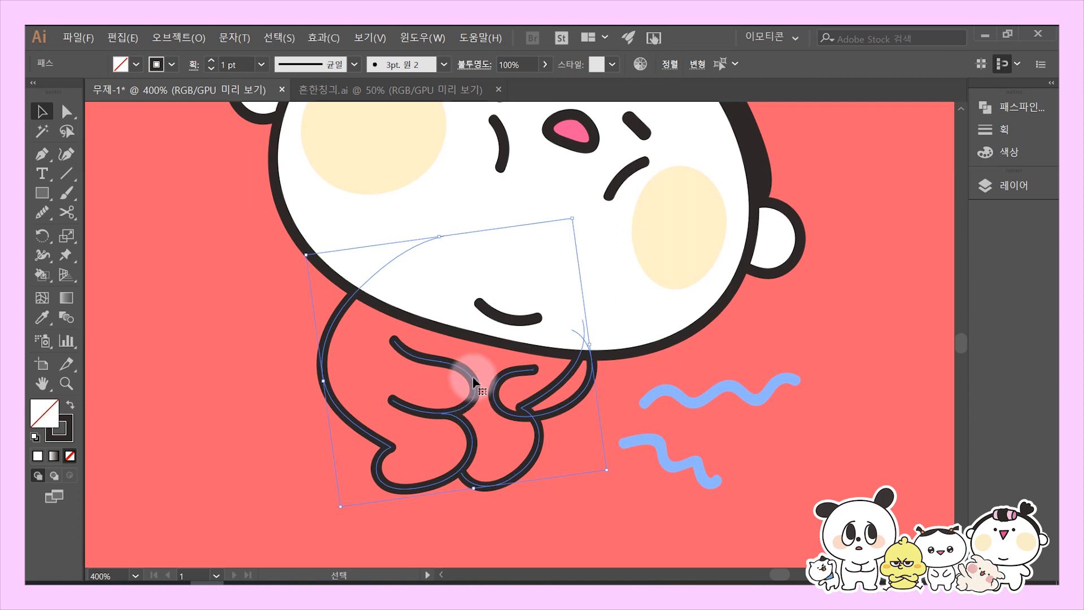
pyautogui.keyDown('shift'); pyautogui.click(443, 311); pyautogui.keyUp('shift')
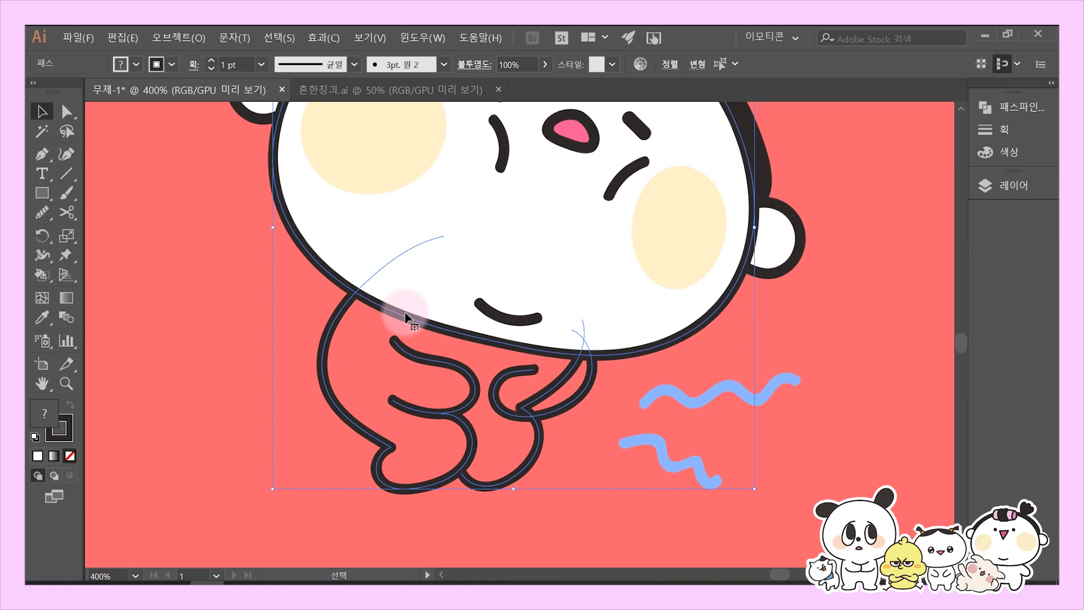
# - Copy the selected body paths and face outline and paste them in front, in the same place
pyautogui.hotkey('ctrl', 'c')
pyautogui.hotkey('ctrl', 'f')
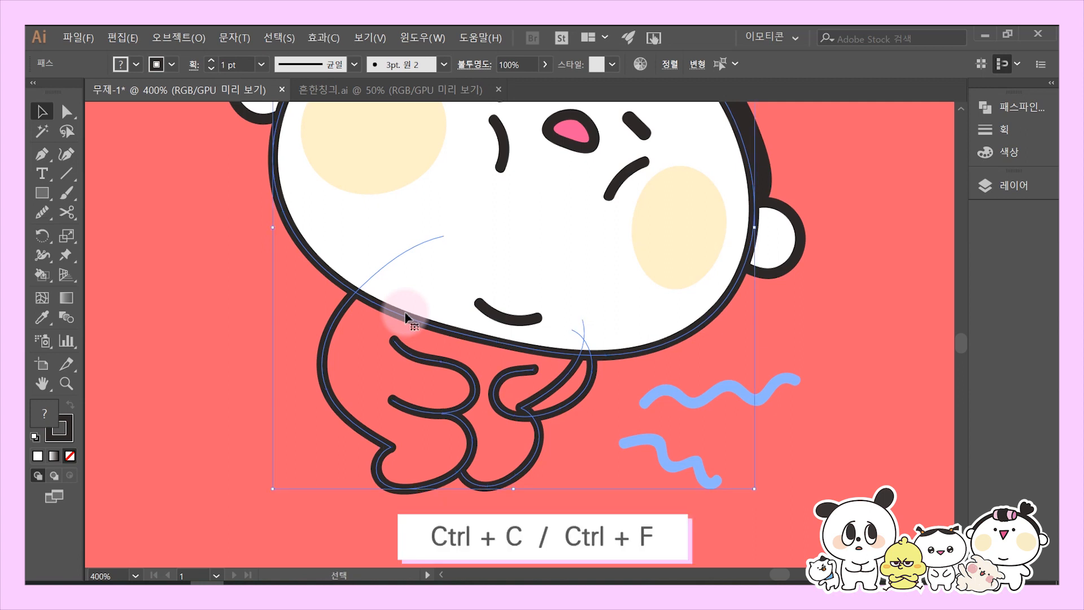
pyautogui.hotkey('ctrl', 'f')
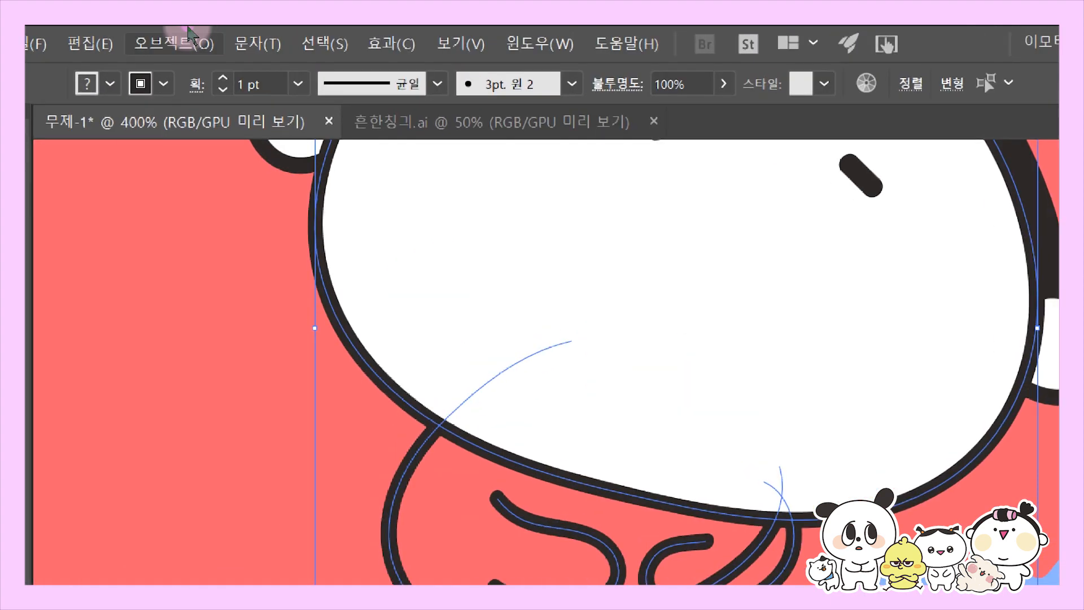
# - Make a Live Paint group from the copied body paths and face outline of the crouching character
pyautogui.click(188, 31)
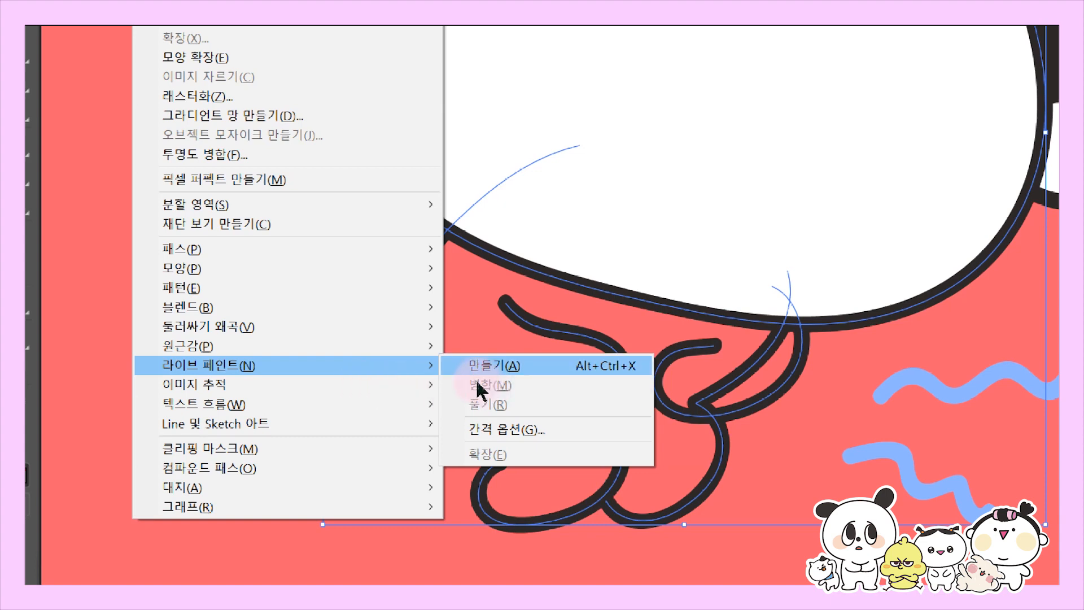
pyautogui.click(427, 379)
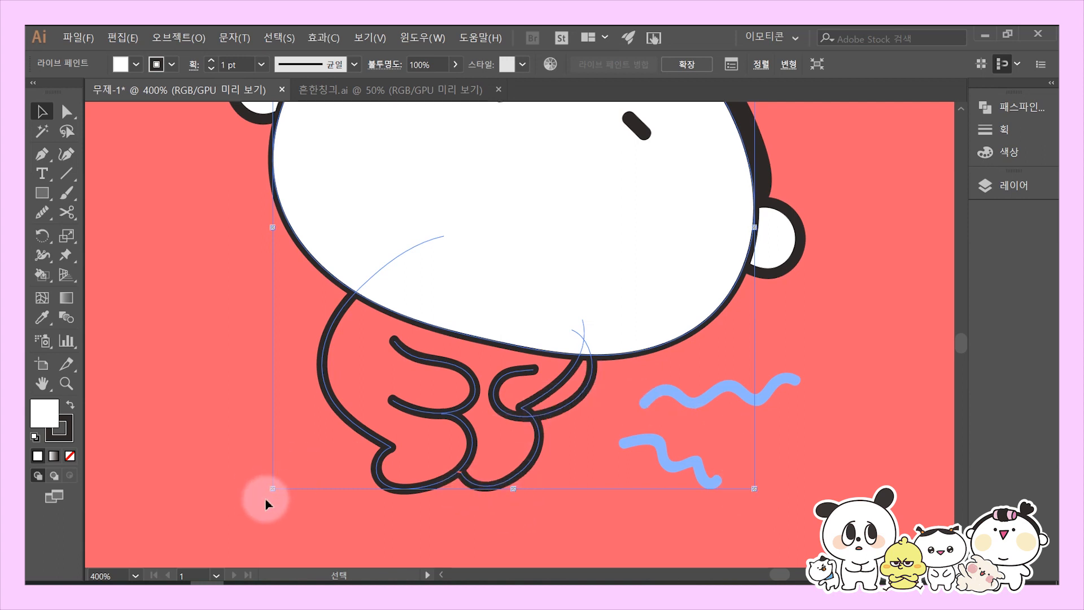
pyautogui.press('a')
pyautogui.press('v')
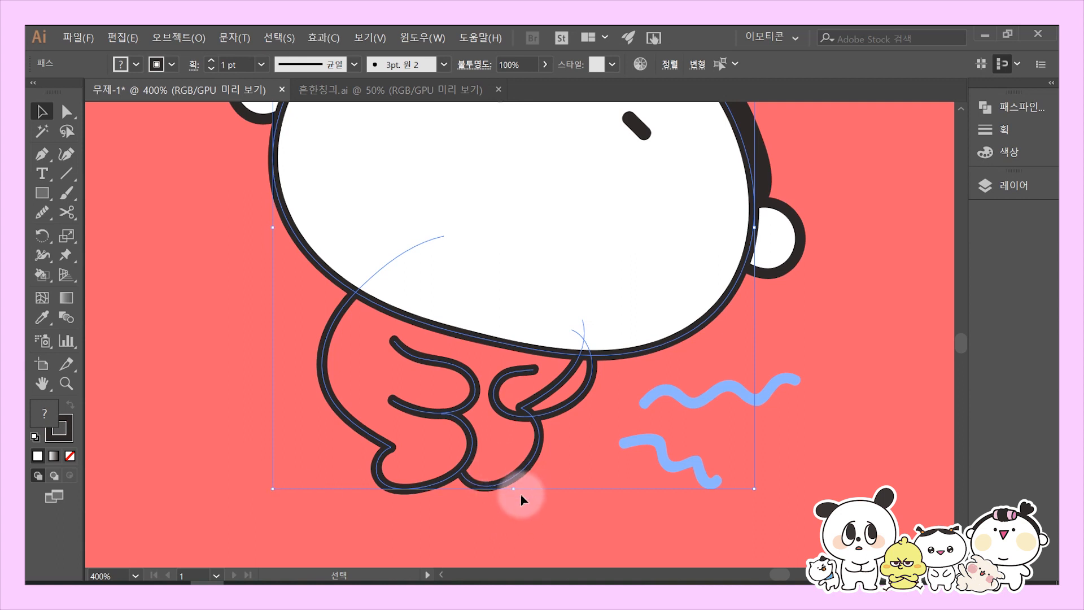
pyautogui.press('v')
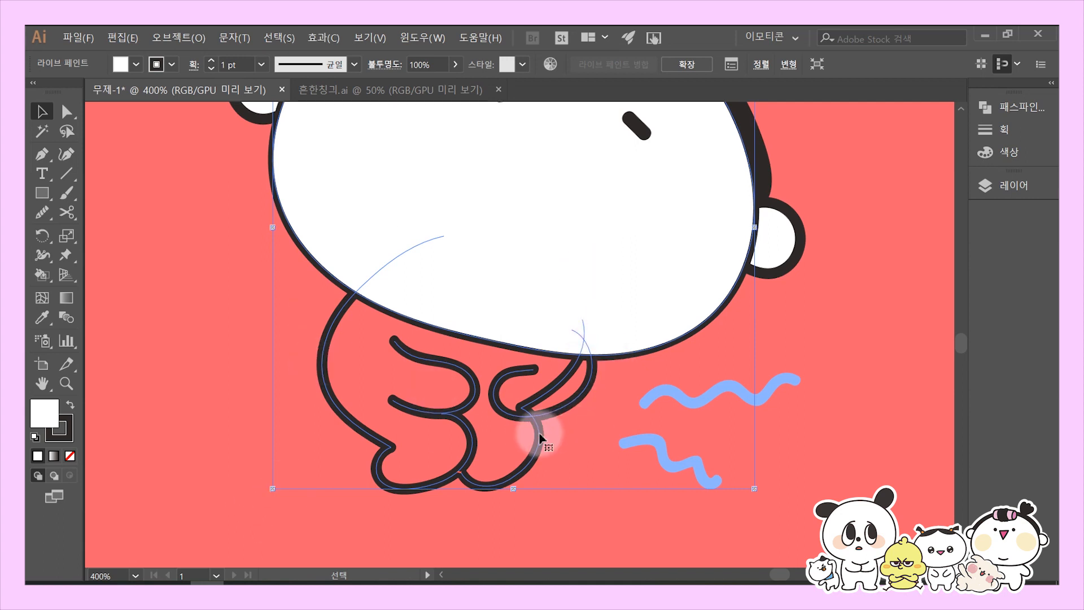
# - Fill the crouching character's body and arm areas with white using the Live Paint Bucket
pyautogui.press('k')
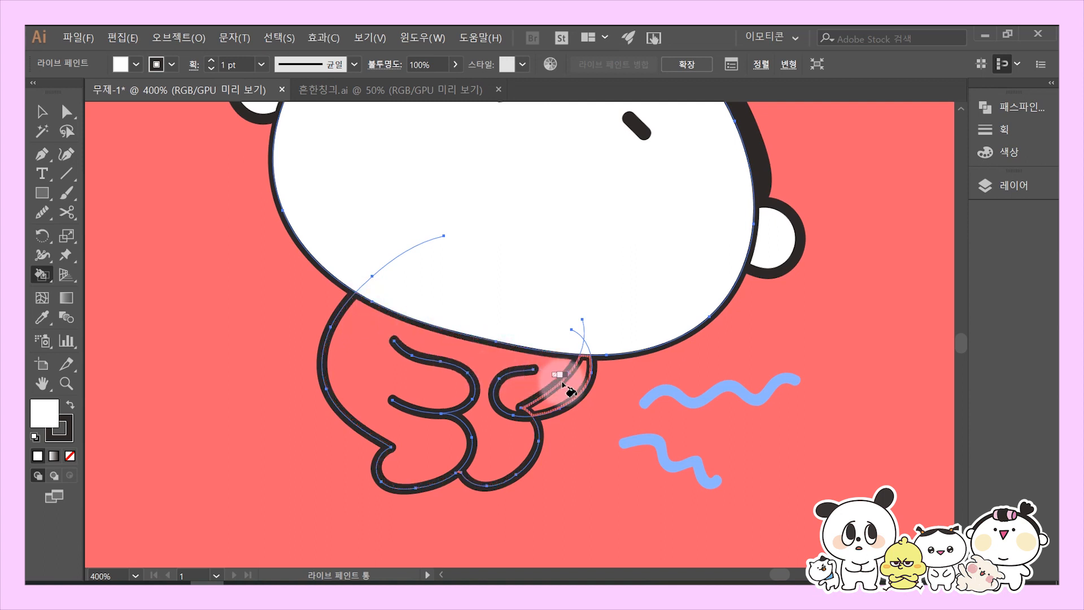
pyautogui.click(33, 431)
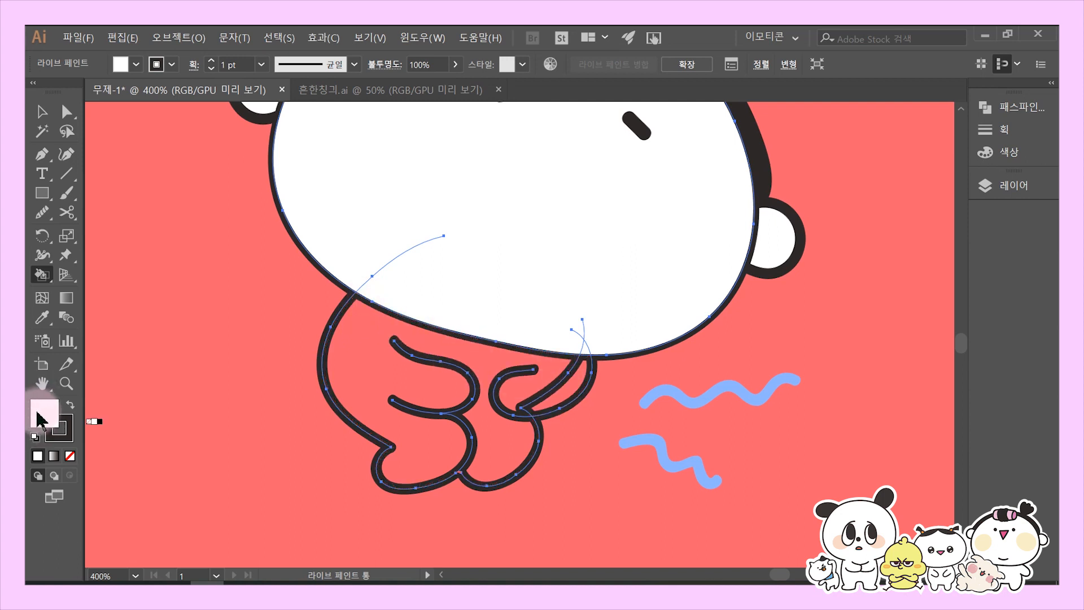
pyautogui.click(372, 352)
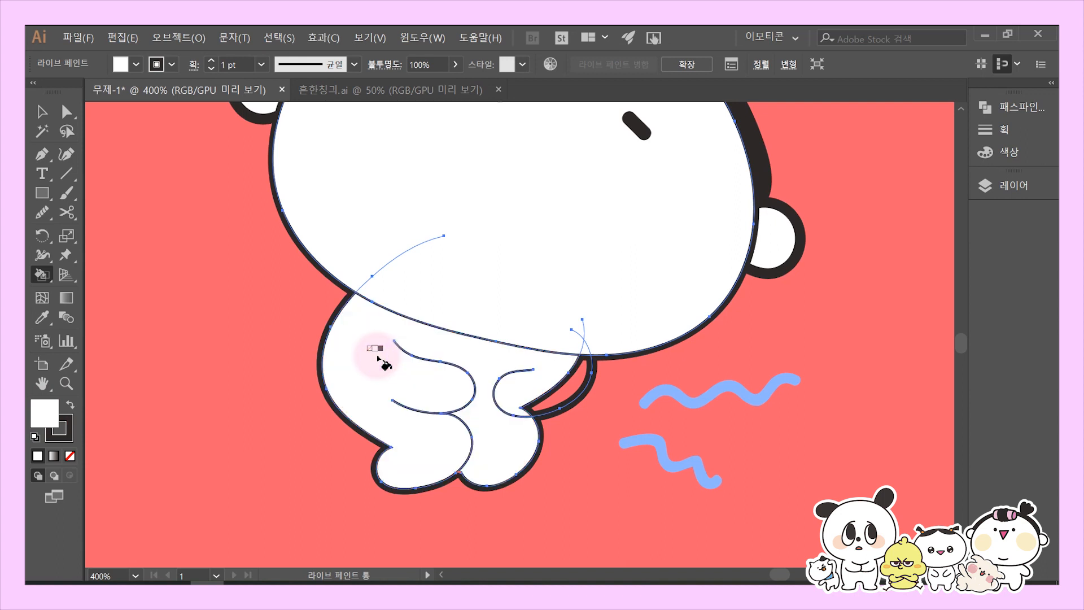
pyautogui.click(574, 382)
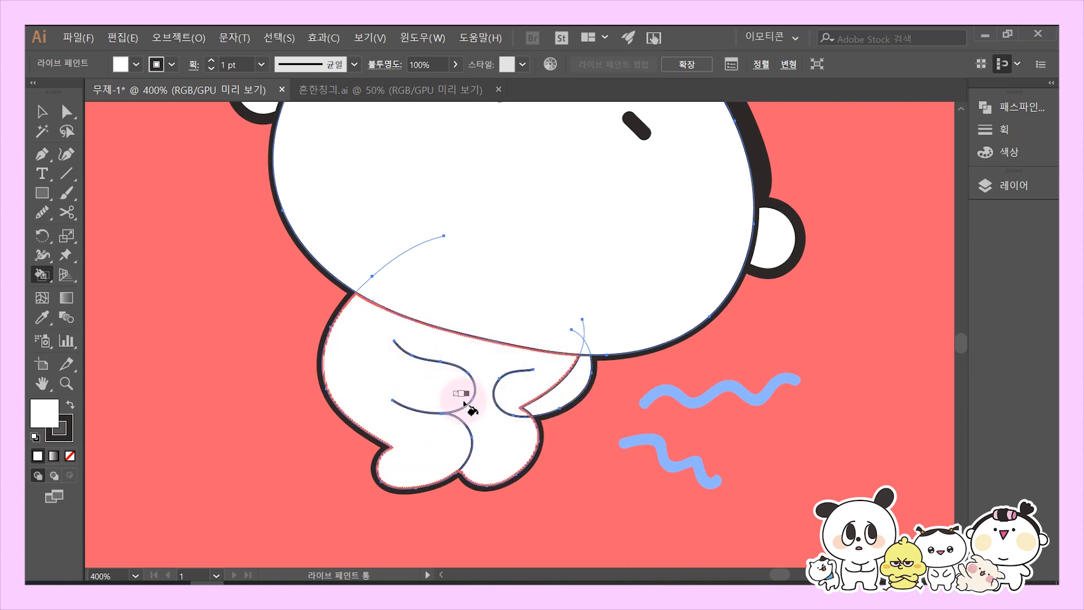
# - Set the stroke of the crouching character's Live Paint group to none
pyautogui.click(42, 111)
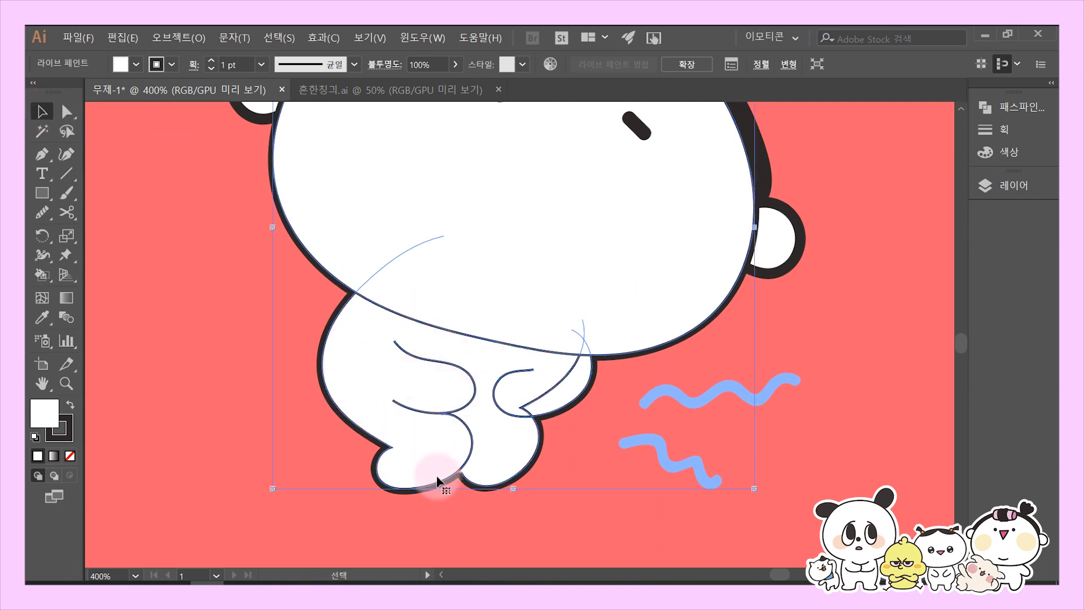
pyautogui.click(64, 443)
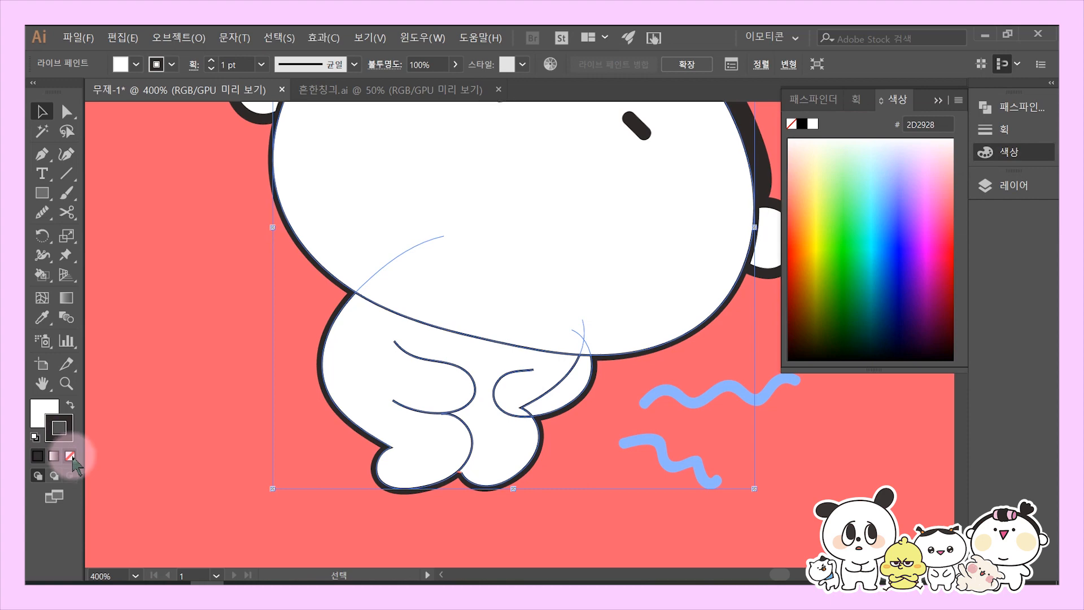
pyautogui.click(69, 455)
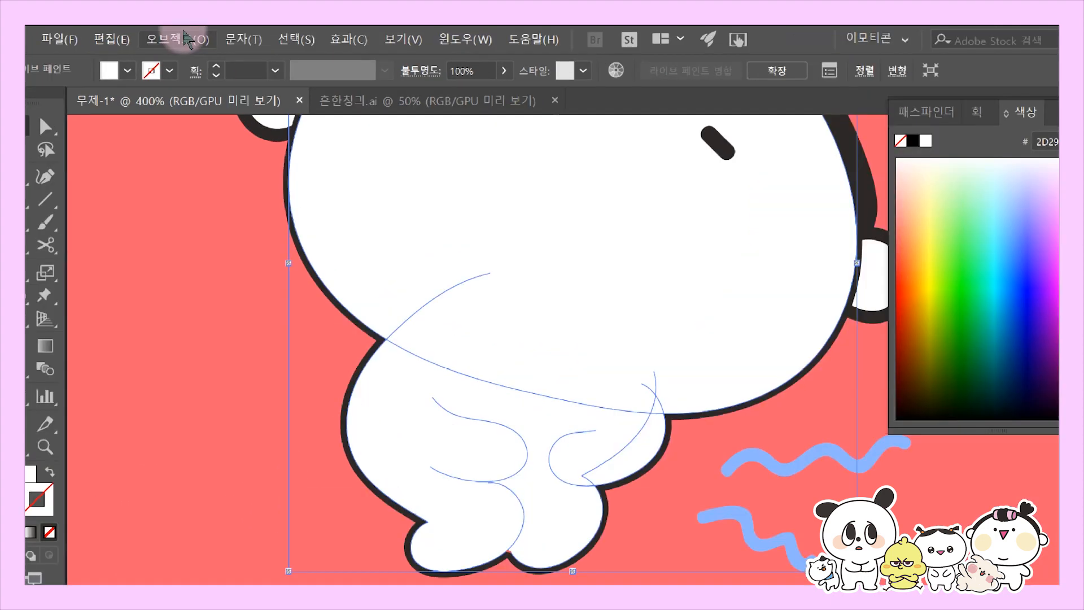
# - Expand the crouching character's Live Paint group into regular white shapes
pyautogui.click(178, 38)
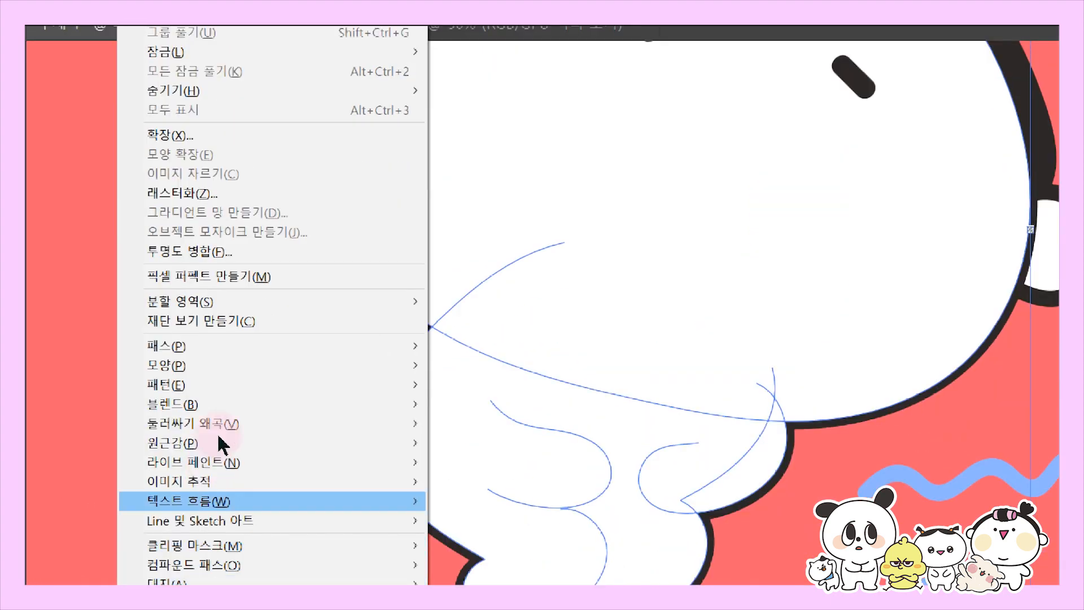
pyautogui.moveTo(226, 559)
pyautogui.press('Up')
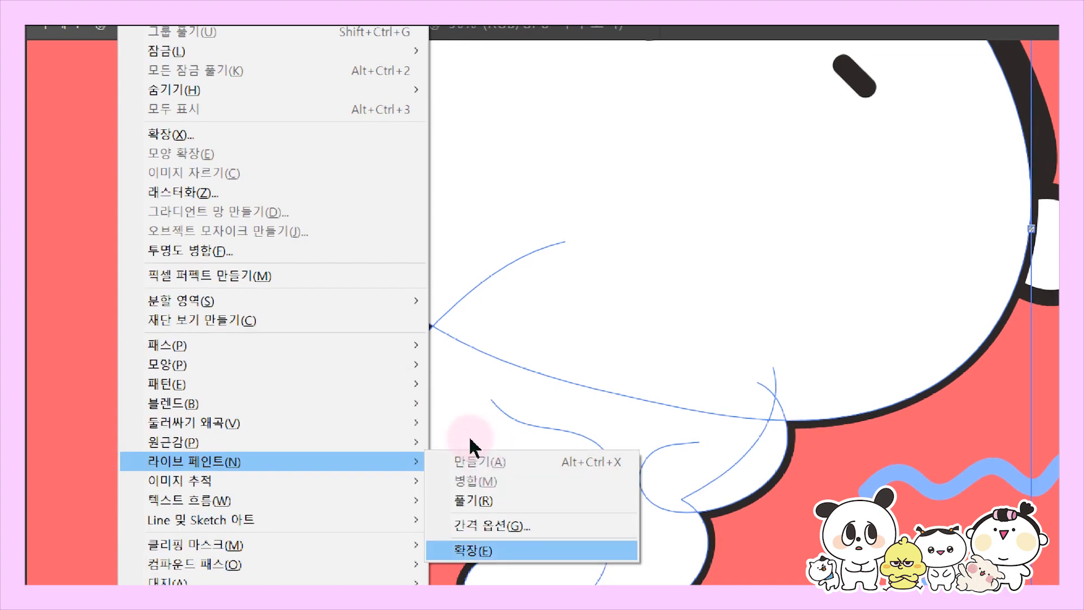
pyautogui.press('Return')
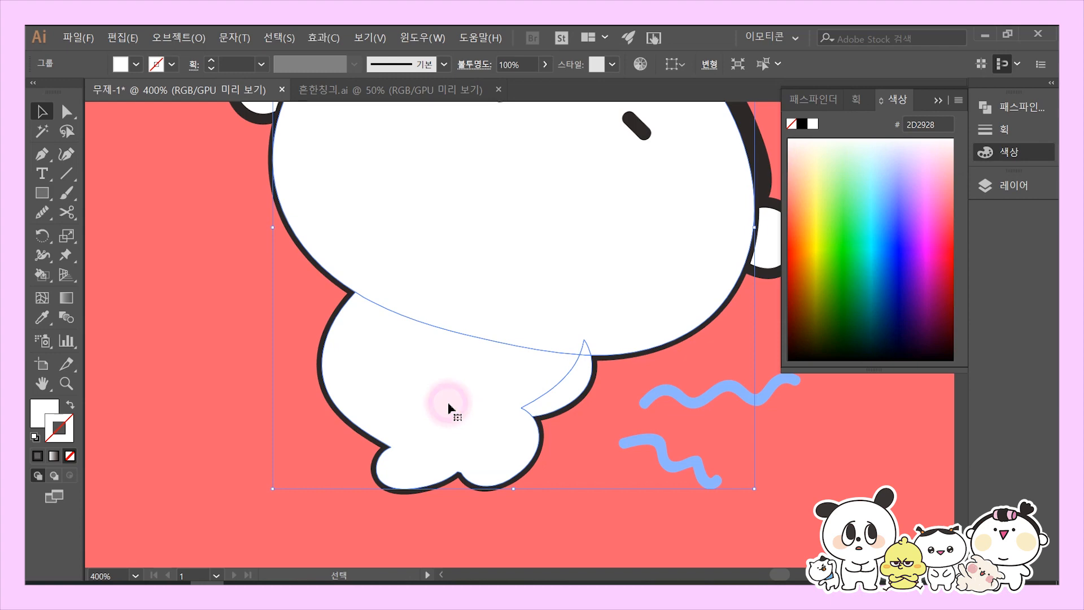
# - Send the expanded white shapes to the back, behind the crouching character's line art
pyautogui.rightClick(398, 371)
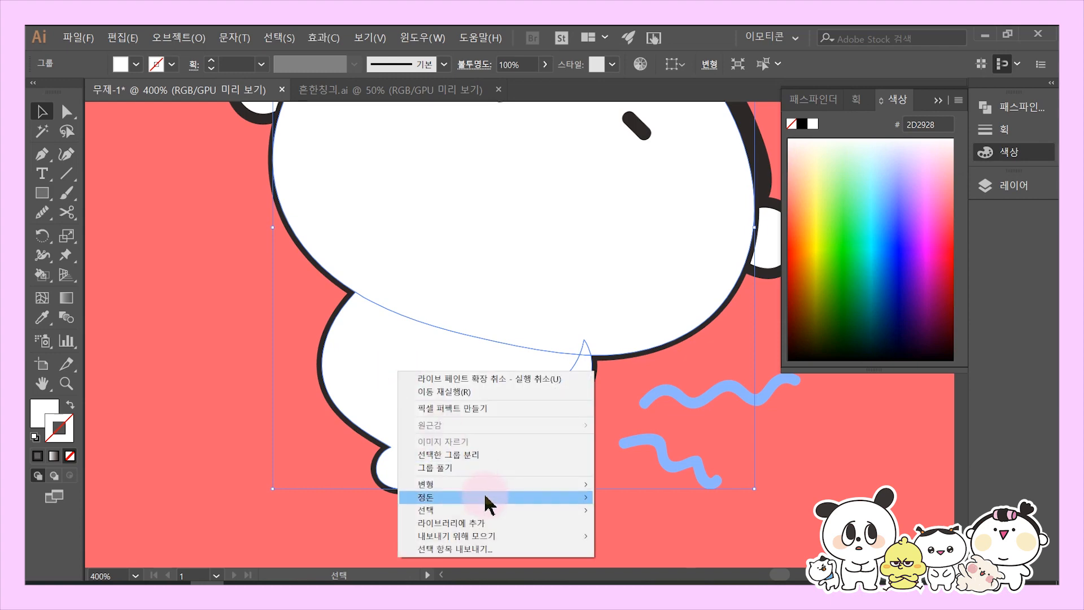
pyautogui.moveTo(537, 498)
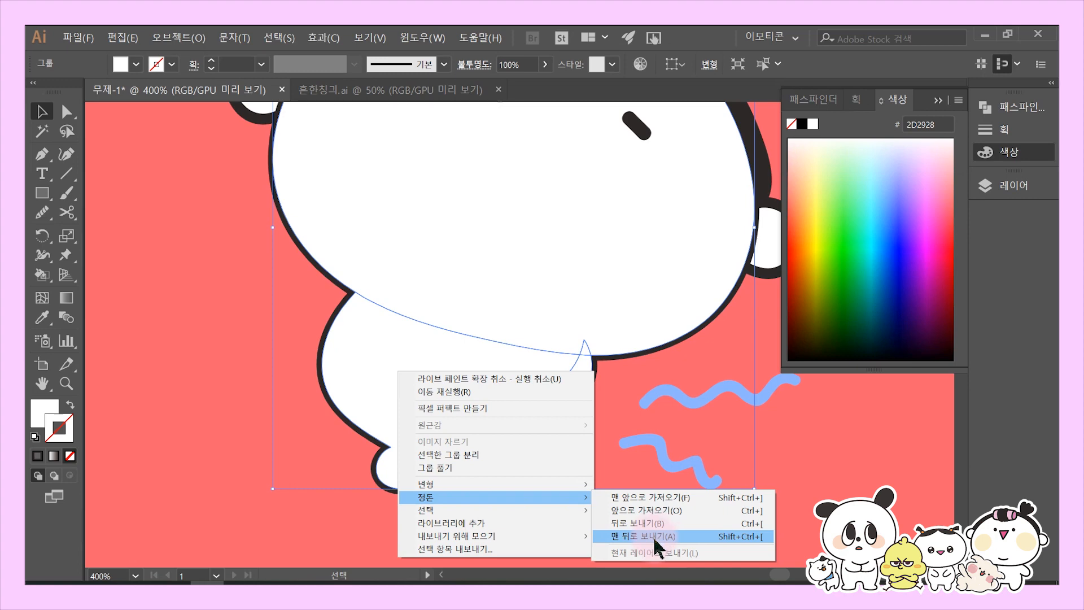
pyautogui.click(657, 536)
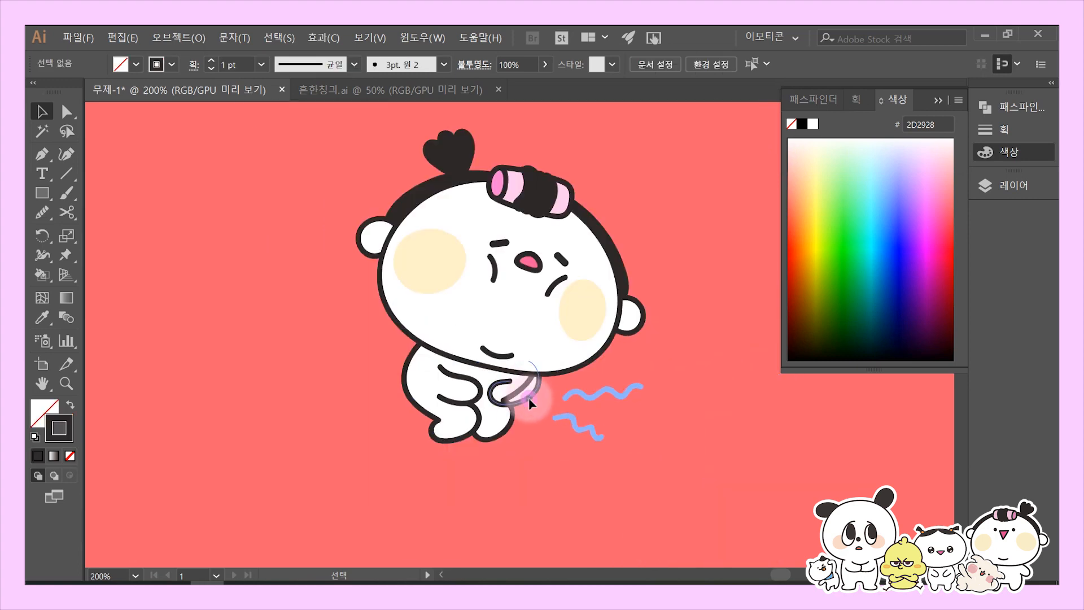
# - Fill the crouching character's curved arm path beside the blue waves with white (FFFFFF) to cover the body line crossing it
pyautogui.click(529, 397)
pyautogui.scroll(4, 529, 396)
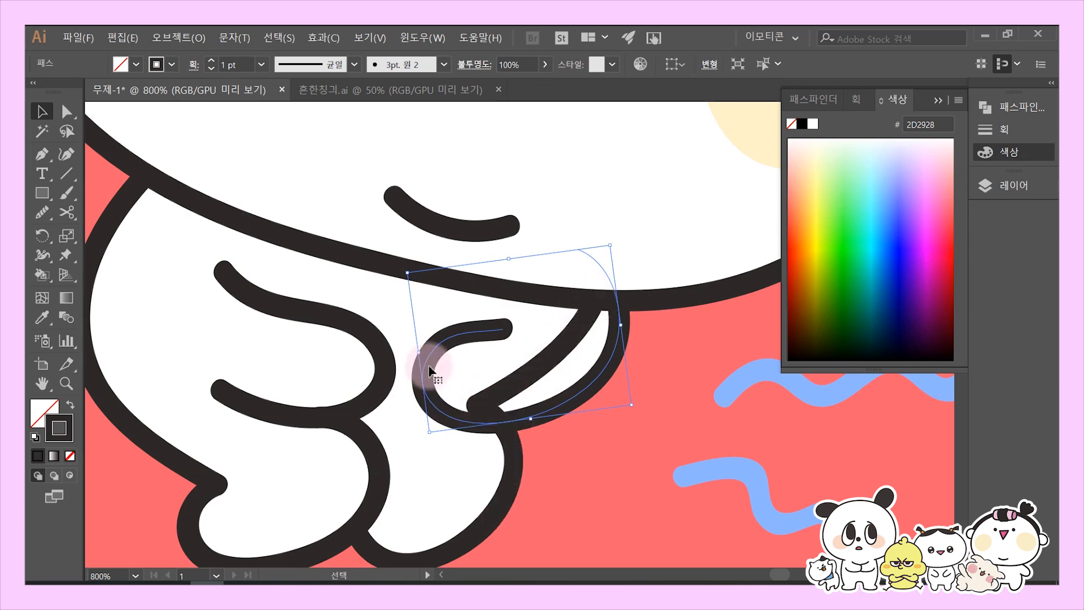
pyautogui.doubleClick(46, 411)
pyautogui.moveTo(212, 141); pyautogui.dragTo(90, 90)
pyautogui.click(490, 113)
pyautogui.click(616, 449)
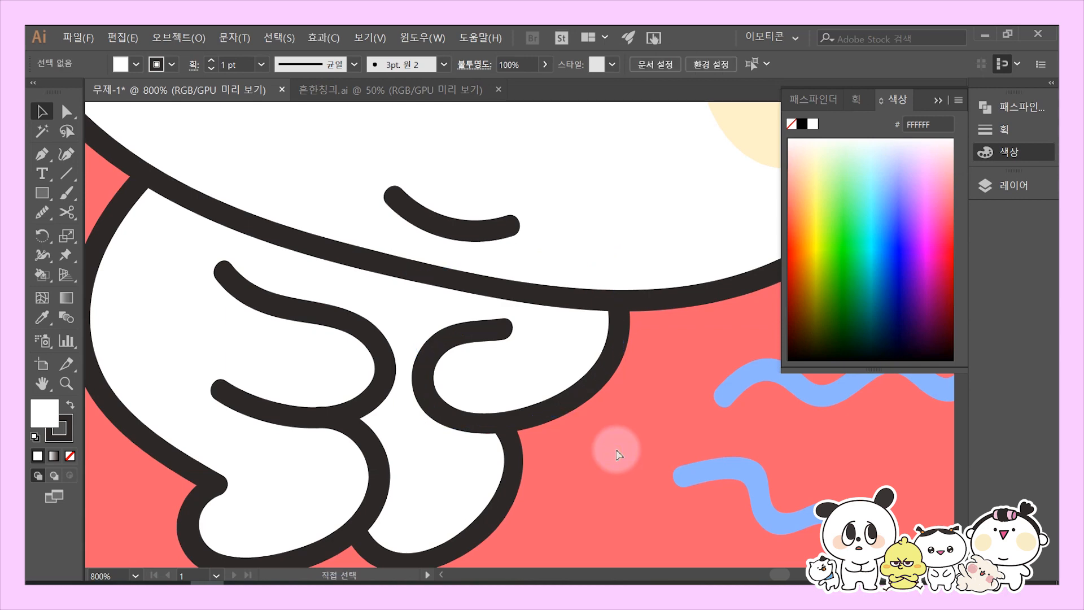
# - Select all the body line paths of the standing character with the partly unfilled torso and join them into one path
pyautogui.hotkey('ctrl', '-')
pyautogui.hotkey('ctrl', '-')
pyautogui.hotkey('ctrl', '-')
pyautogui.hotkey('ctrl', '-')
pyautogui.moveTo(547, 304); pyautogui.dragTo(533, 345)
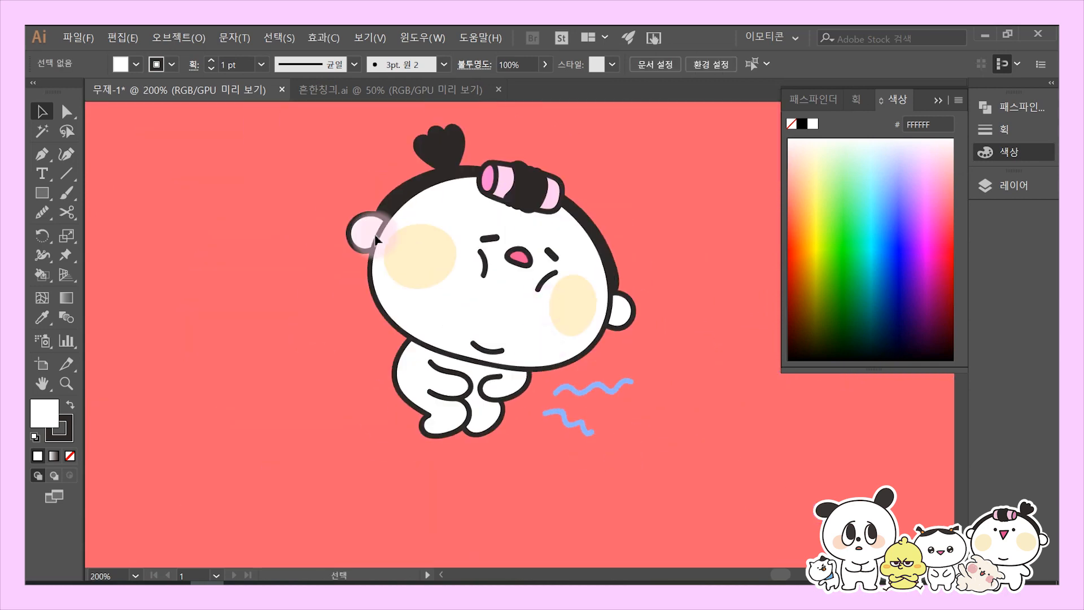
pyautogui.moveTo(271, 345); pyautogui.dragTo(242, 395)
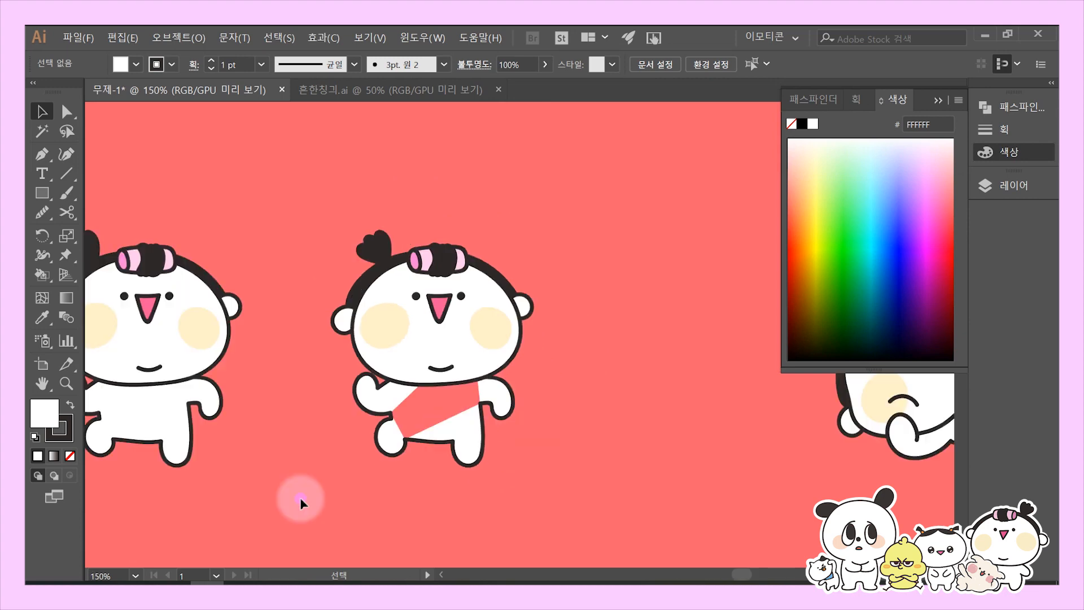
pyautogui.moveTo(303, 496); pyautogui.dragTo(569, 393)
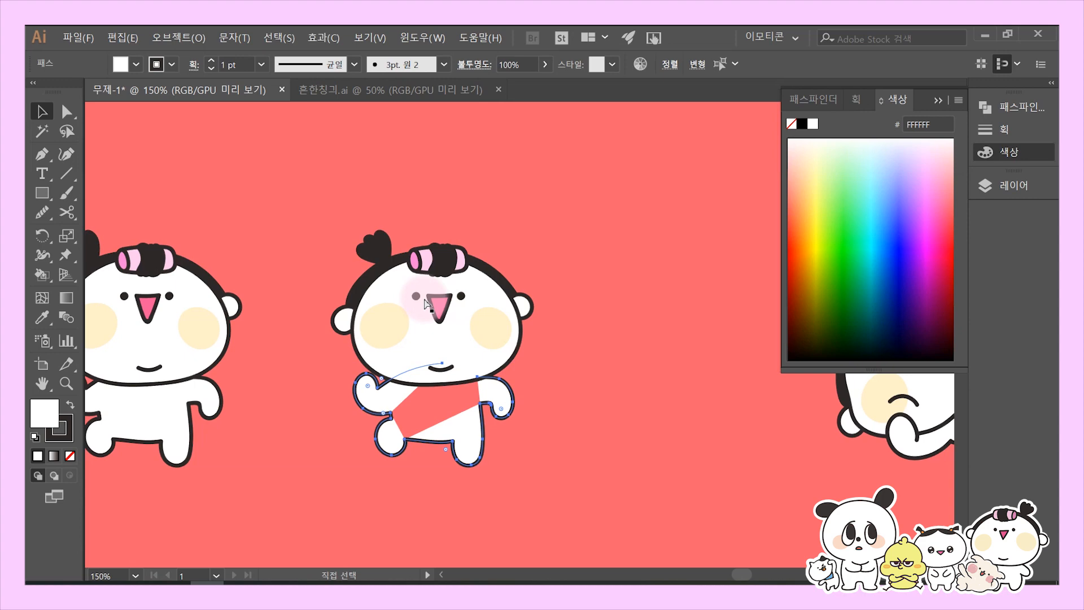
pyautogui.hotkey('ctrl', 'z')
pyautogui.click(430, 389)
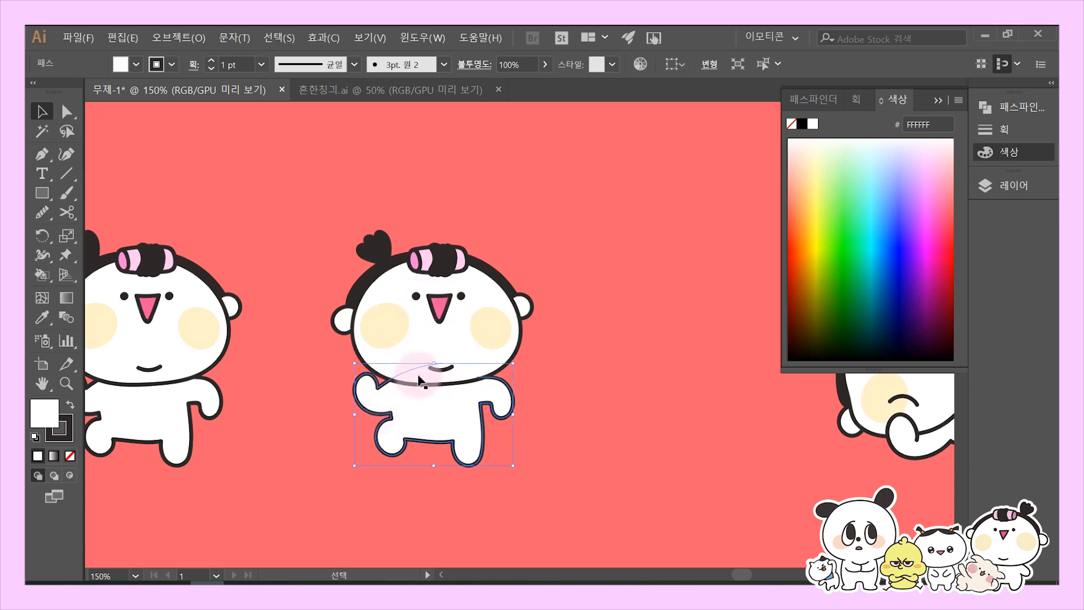
pyautogui.click(54, 429)
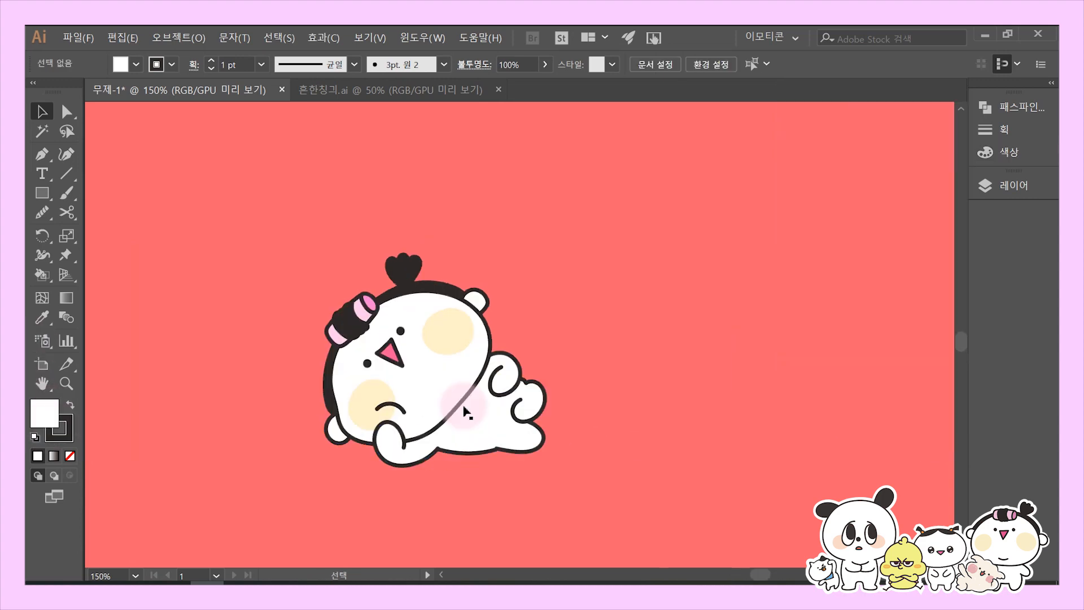
# - Select the white polygon behind the lying character's body, move it aside and undo the move
pyautogui.click(342, 432)
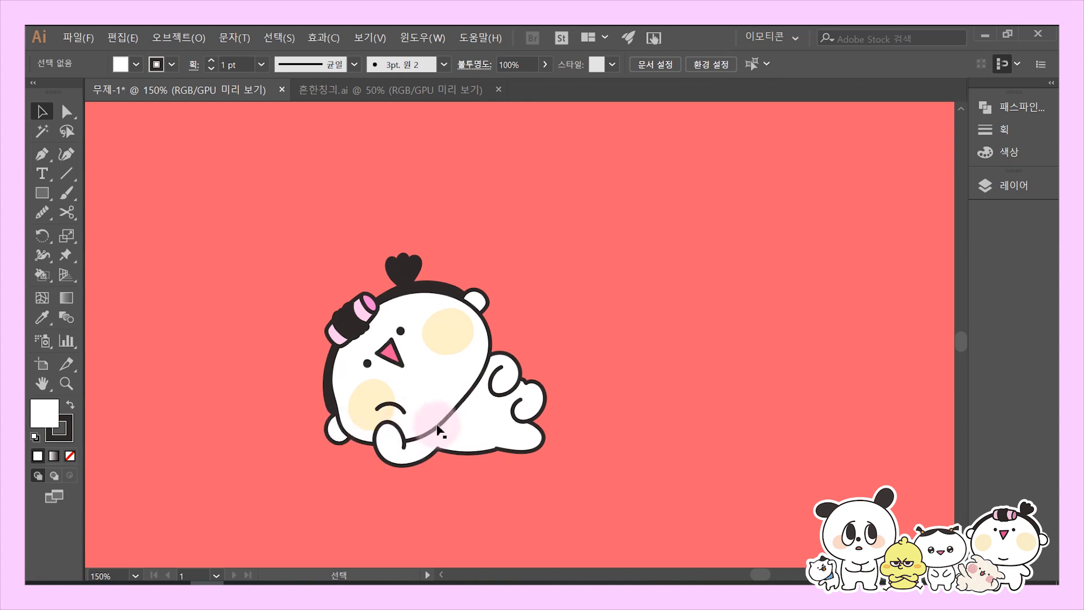
pyautogui.click(485, 411)
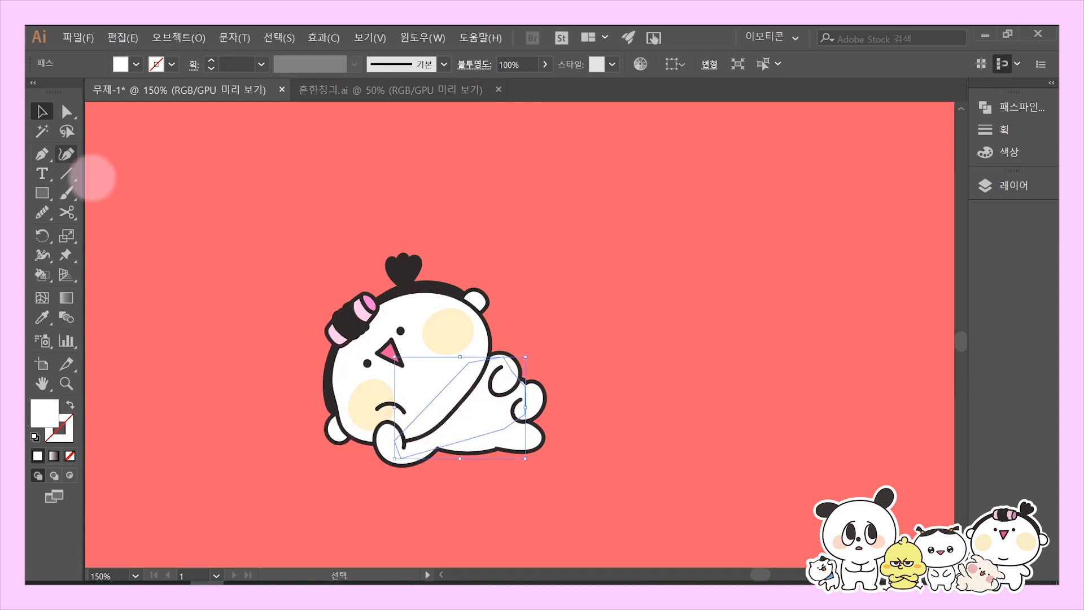
pyautogui.moveTo(482, 411); pyautogui.dragTo(611, 324)
pyautogui.hotkey('ctrl', 'z')
pyautogui.click(852, 440)
pyautogui.moveTo(766, 390)
pyautogui.mouseDown()
pyautogui.moveTo(290, 370)
pyautogui.moveTo(211, 387)
pyautogui.mouseUp()
pyautogui.moveTo(229, 341); pyautogui.dragTo(266, 375)
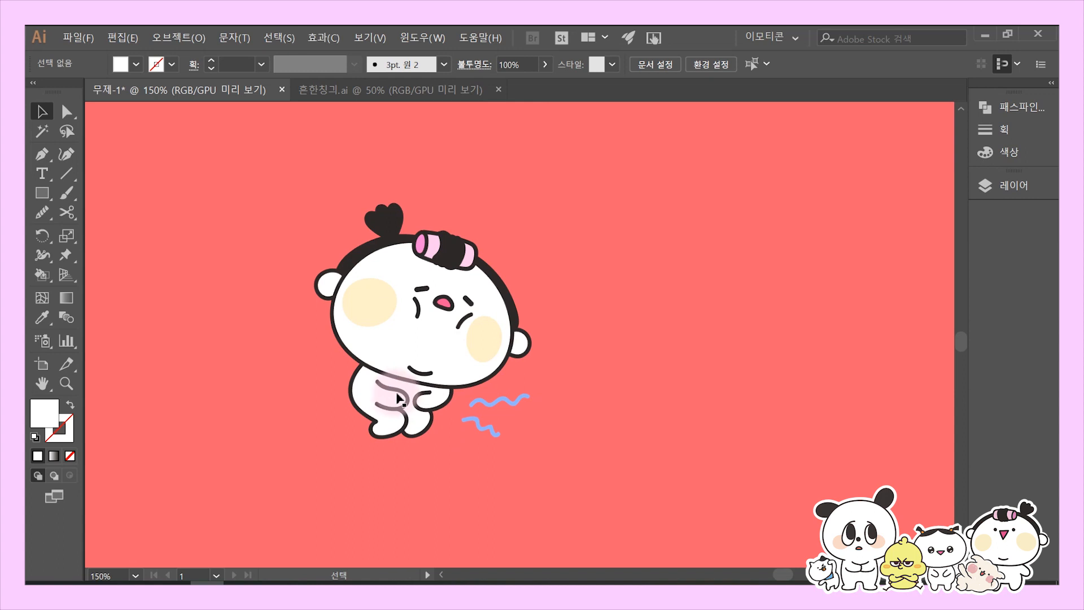
pyautogui.click(433, 426)
pyautogui.click(453, 466)
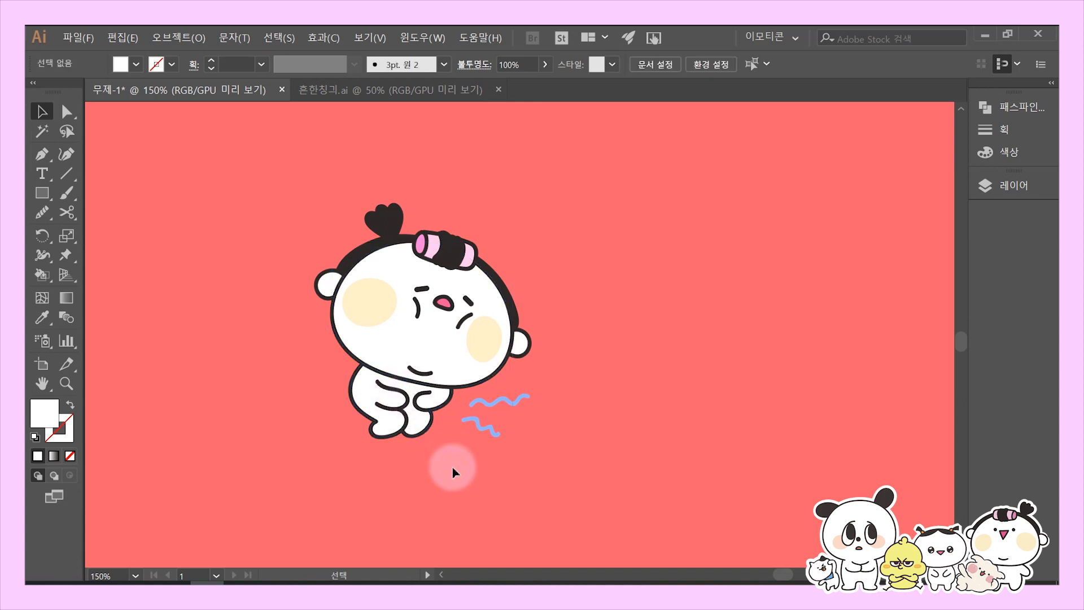